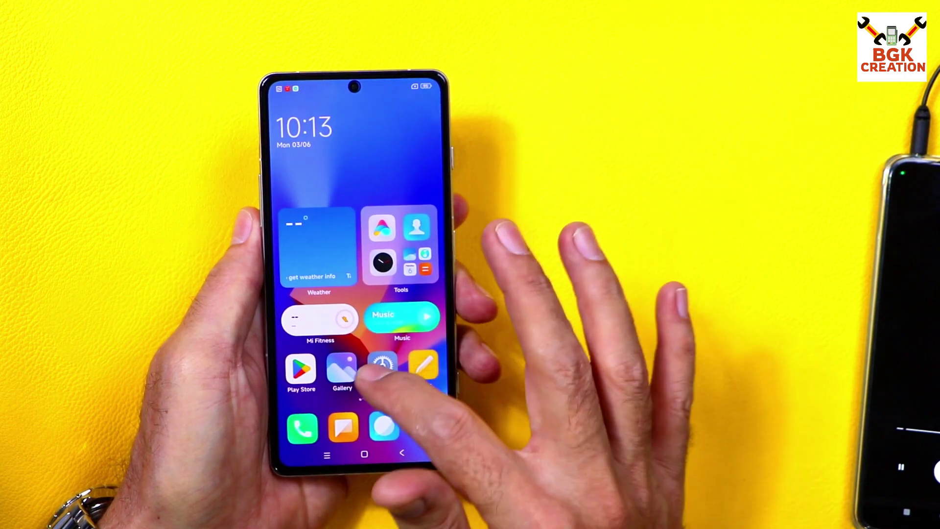
- Check the phone's detailed info and specs under My device: Redmi K40 Gaming on MIUI 14.0.2
{"action": "left_click", "coordinate": [382, 365]}
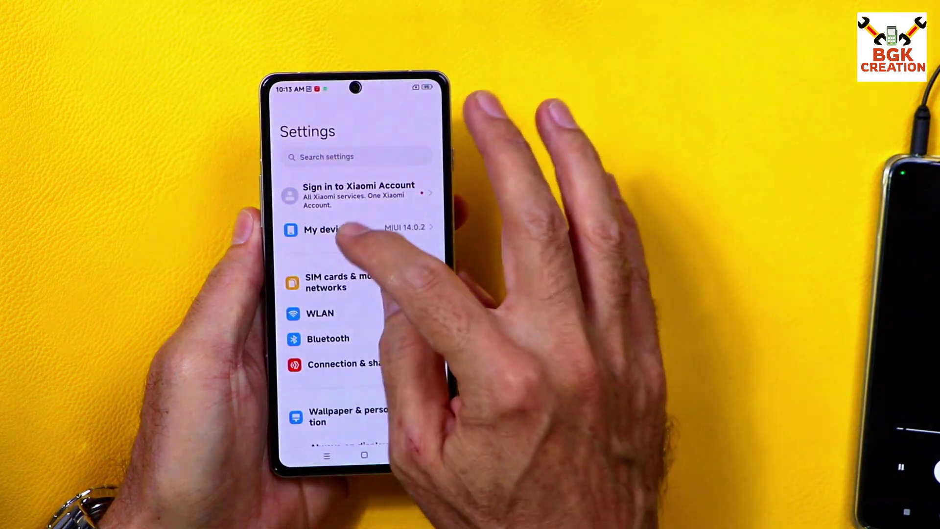
{"action": "left_click", "coordinate": [342, 231]}
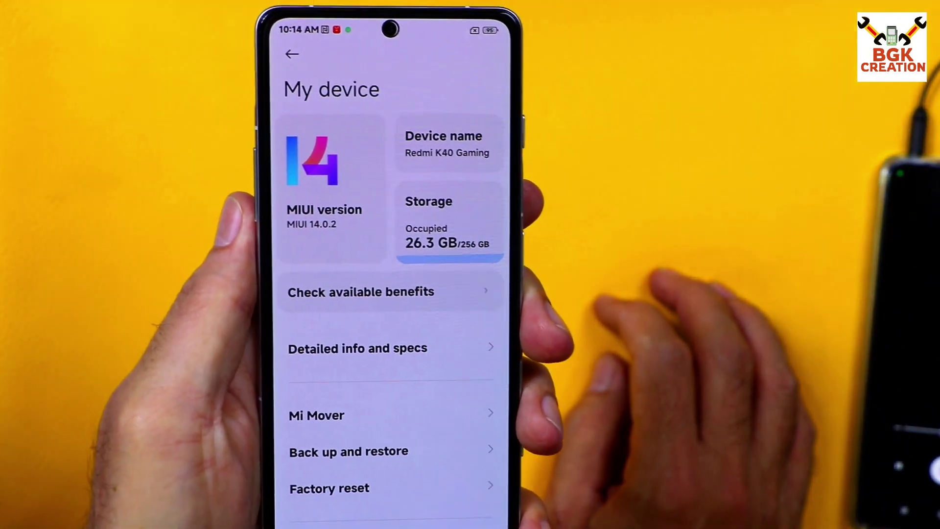
{"action": "left_click", "coordinate": [430, 346]}
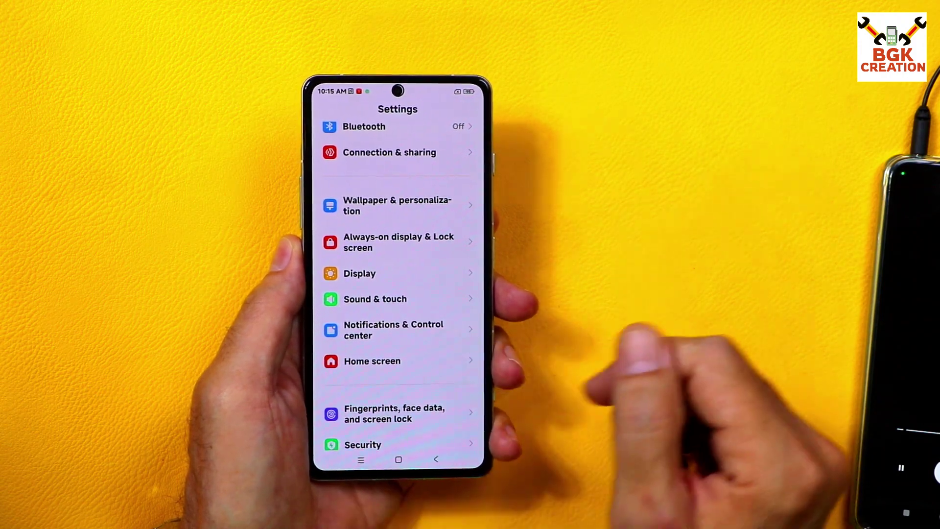
{"action": "scroll", "coordinate": [431, 347], "scroll_direction": "down", "scroll_amount": 2}
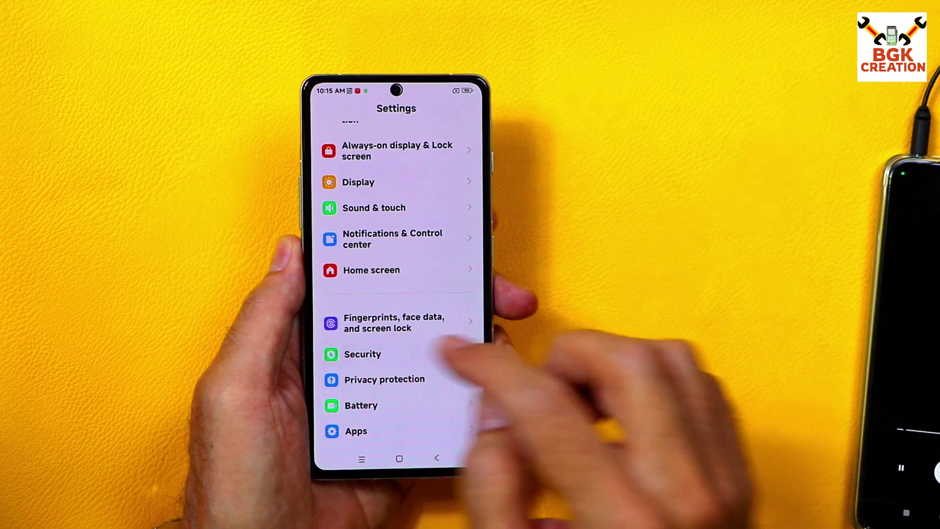
{"action": "left_click", "coordinate": [441, 354]}
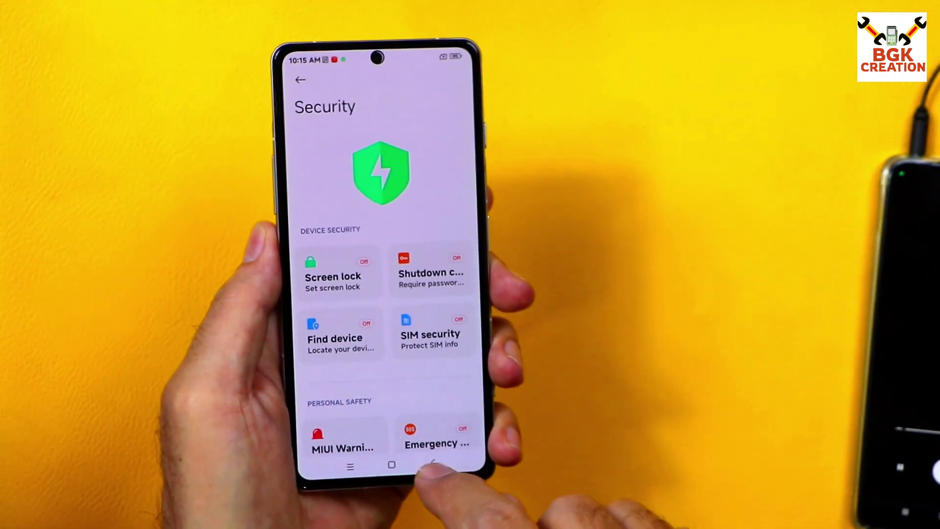
{"action": "left_click", "coordinate": [478, 504]}
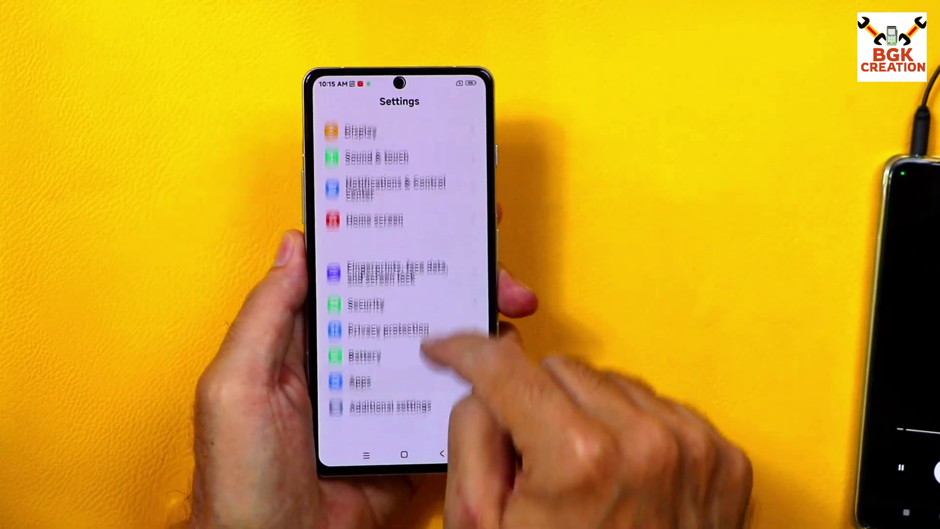
{"action": "scroll", "coordinate": [426, 350], "scroll_direction": "down", "scroll_amount": 5}
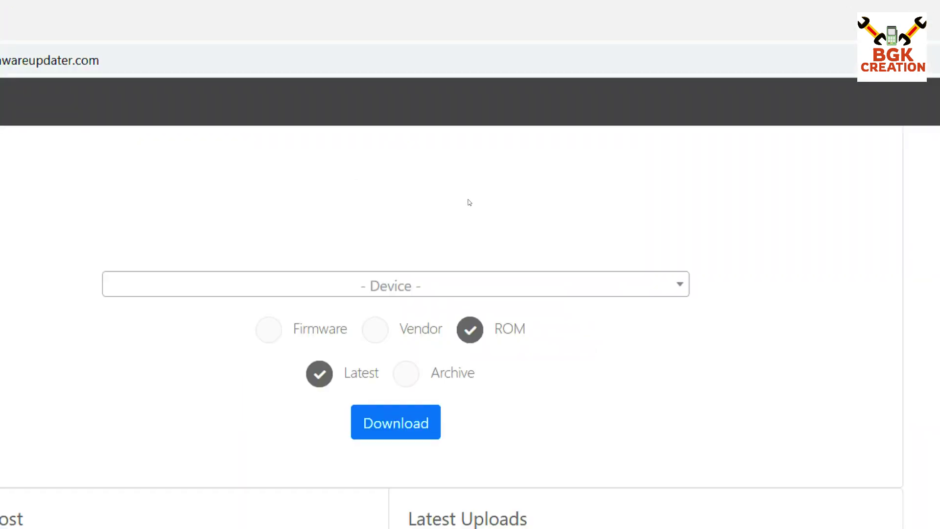
- Search 'redmi k40 ga', choose Redmi K40 Gaming/POCO F3 GT (ares), and load its latest ROMs
{"action": "left_click", "coordinate": [293, 293]}
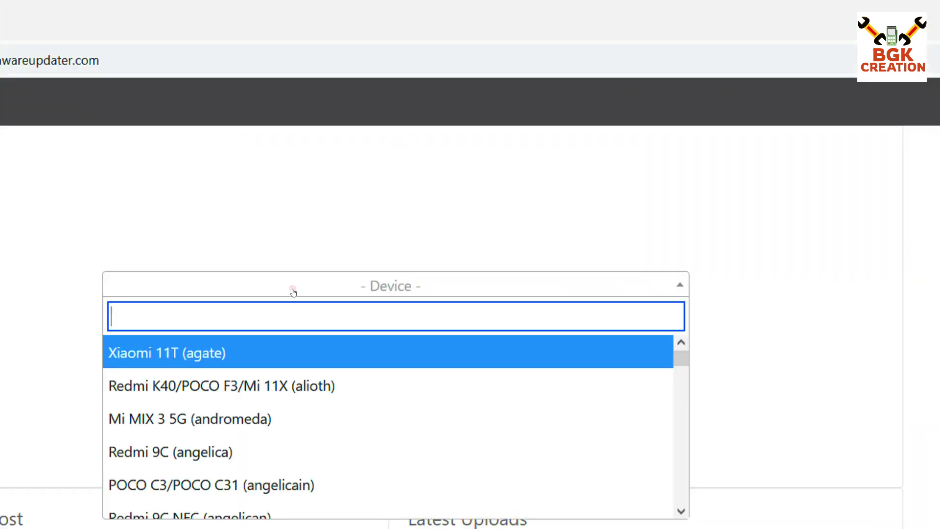
{"action": "type", "text": "redmi k40 ga"}
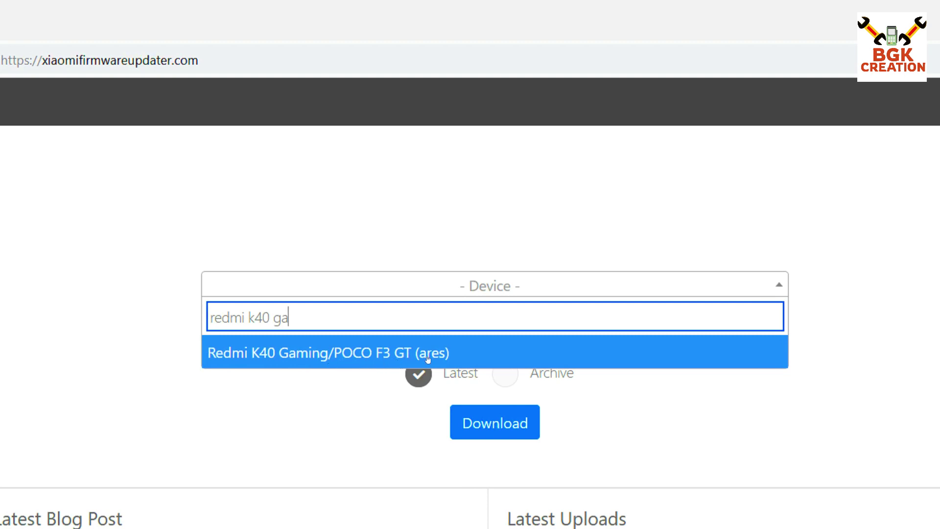
{"action": "left_click", "coordinate": [348, 353]}
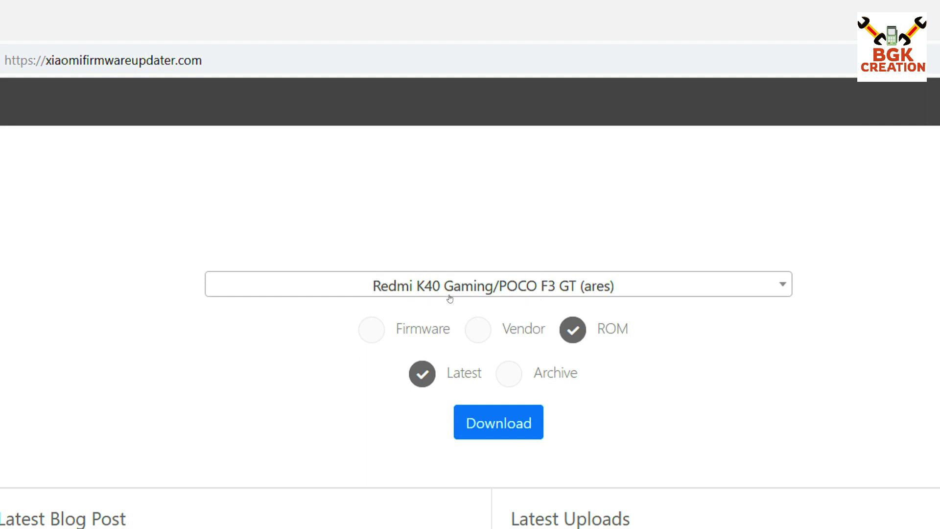
{"action": "left_click", "coordinate": [492, 421]}
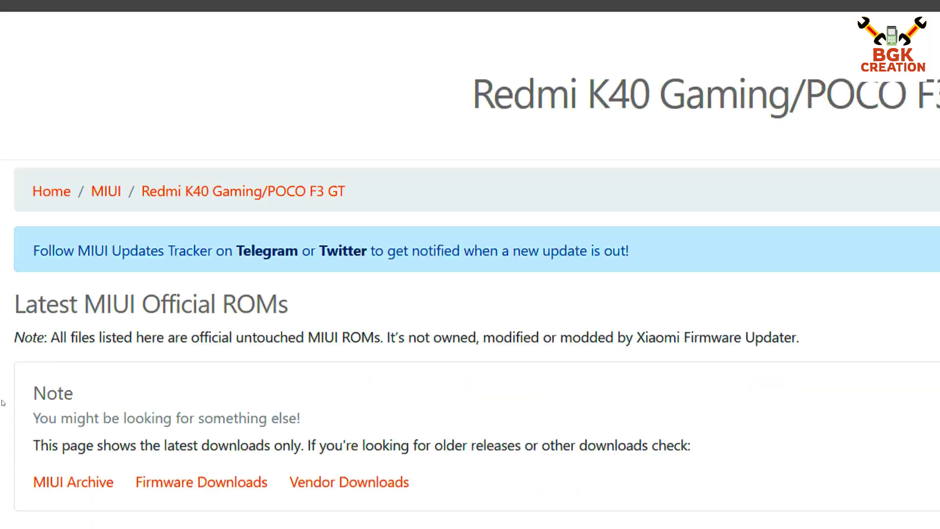
- Highlight the POCO F3 GT India Fastboot row's device, branch, type, MIUI version and Android 12.0
{"action": "scroll", "coordinate": [274, 251], "scroll_direction": "down", "scroll_amount": 10}
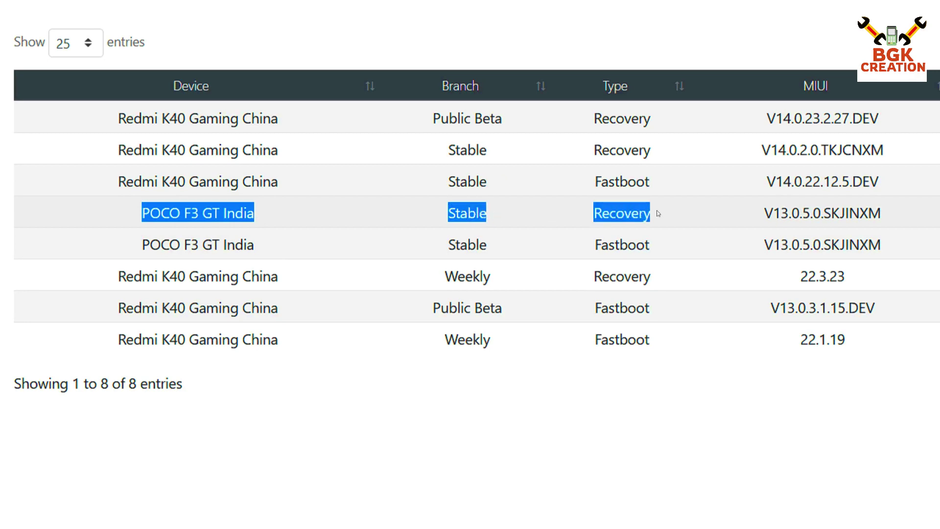
{"action": "left_click_drag", "start_coordinate": [659, 243], "coordinate": [634, 243]}
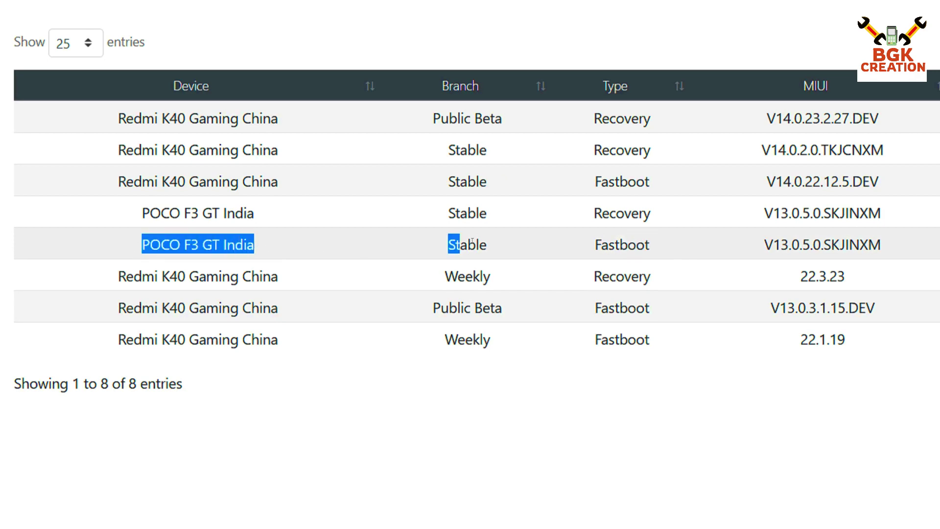
{"action": "scroll", "coordinate": [705, 248], "scroll_direction": "right", "scroll_amount": 3}
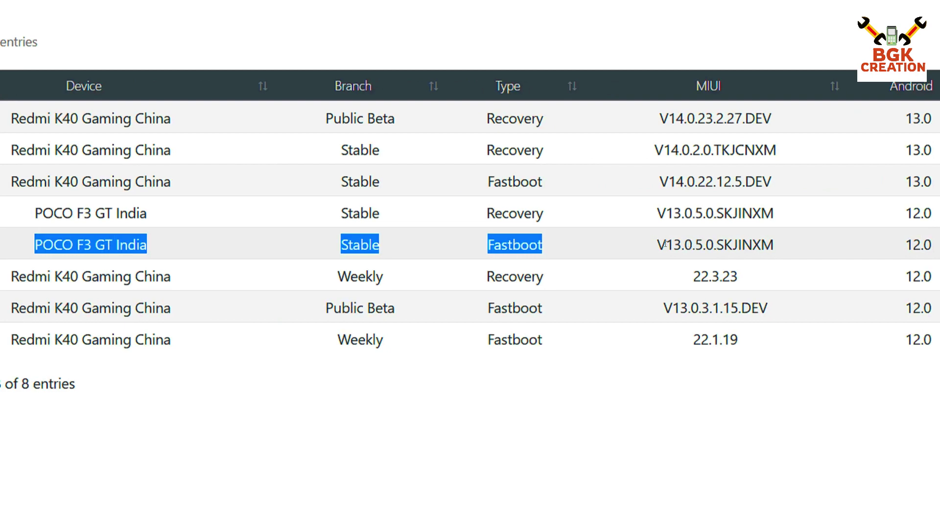
{"action": "left_click_drag", "start_coordinate": [657, 240], "coordinate": [775, 241]}
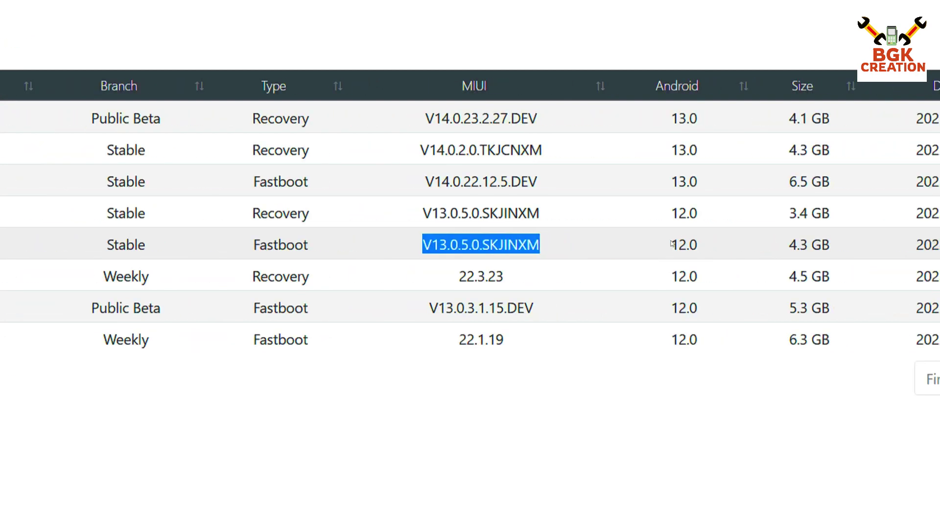
{"action": "left_click", "coordinate": [906, 244]}
{"action": "left_click_drag", "start_coordinate": [672, 245], "coordinate": [697, 245]}
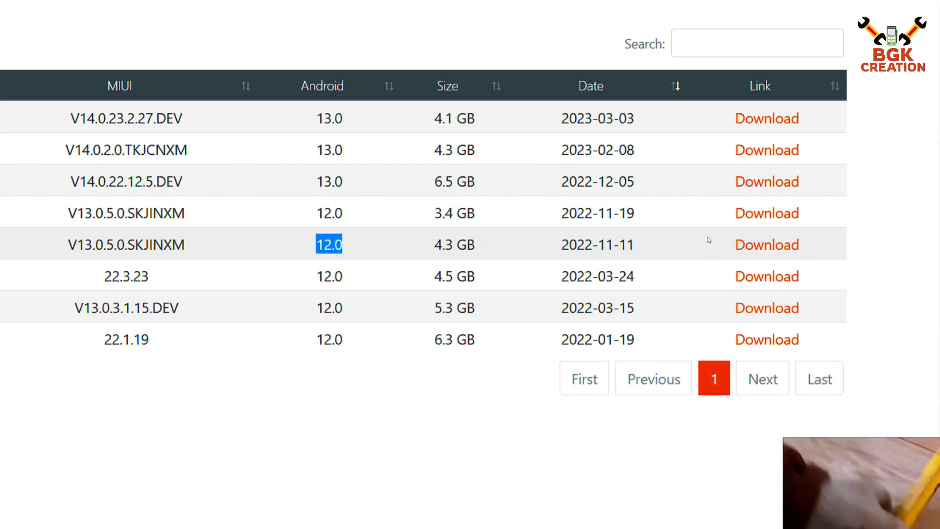
- Open the V13.0.5.0.SKJINXM update page and note that the first package is Recovery
{"action": "left_click", "coordinate": [704, 244]}
{"action": "scroll", "coordinate": [378, 233], "scroll_direction": "down", "scroll_amount": 5}
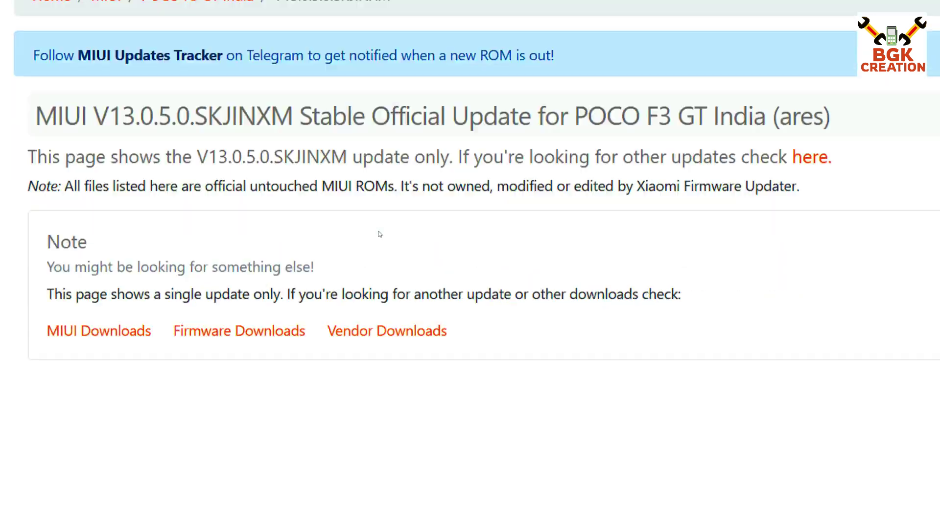
{"action": "scroll", "coordinate": [379, 234], "scroll_direction": "down", "scroll_amount": 5}
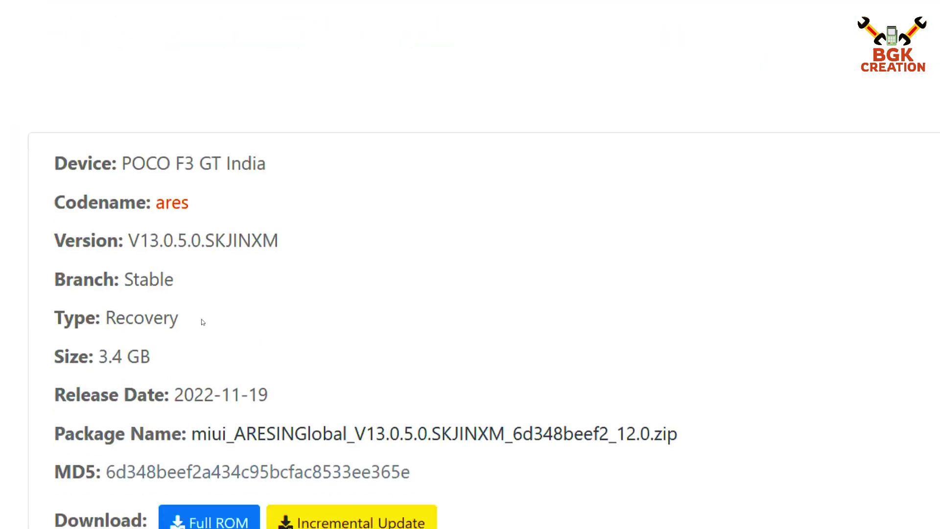
{"action": "left_click_drag", "start_coordinate": [190, 322], "coordinate": [106, 318]}
{"action": "scroll", "coordinate": [311, 308], "scroll_direction": "down", "scroll_amount": 8}
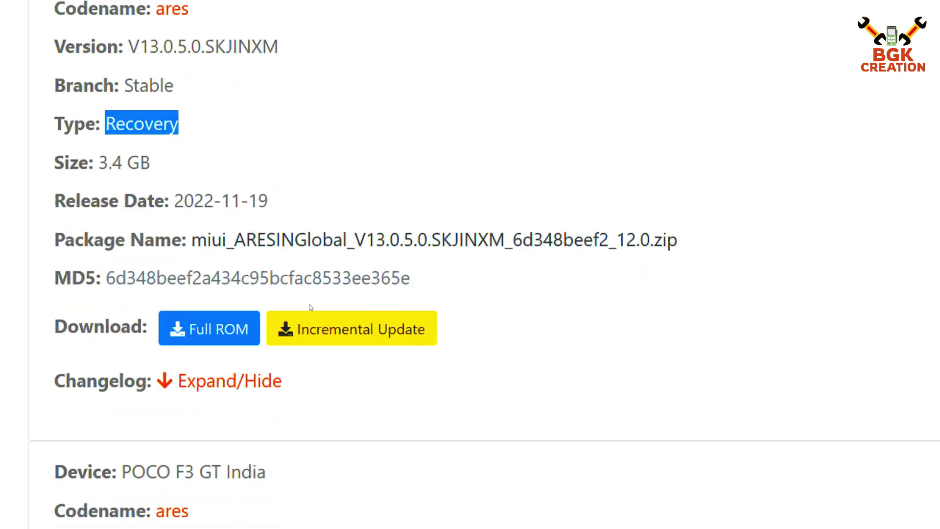
{"action": "scroll", "coordinate": [310, 307], "scroll_direction": "down", "scroll_amount": 2}
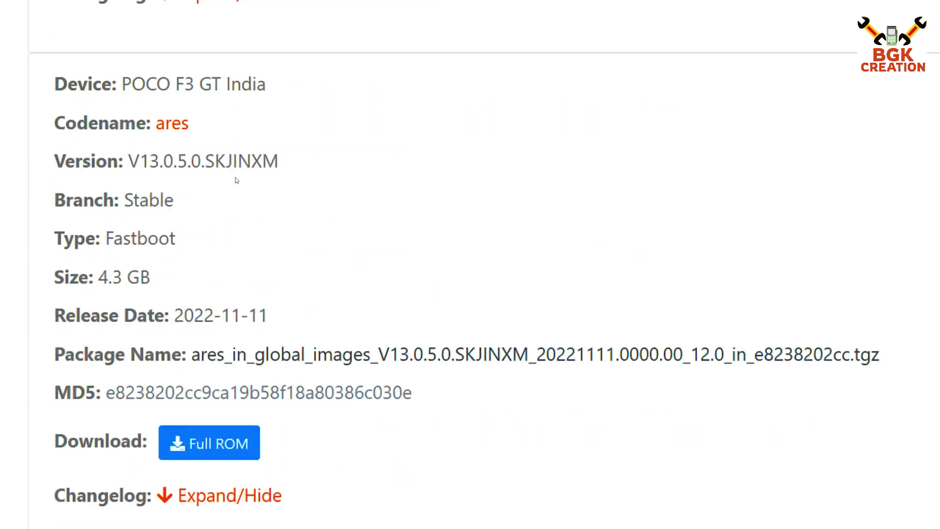
{"action": "scroll", "coordinate": [236, 180], "scroll_direction": "up", "scroll_amount": 1}
- Highlight the Fastboot package's POCO F3 GT India name, codename ares, version and Stable branch
{"action": "left_click_drag", "start_coordinate": [269, 148], "coordinate": [147, 144]}
{"action": "left_click_drag", "start_coordinate": [203, 185], "coordinate": [171, 185]}
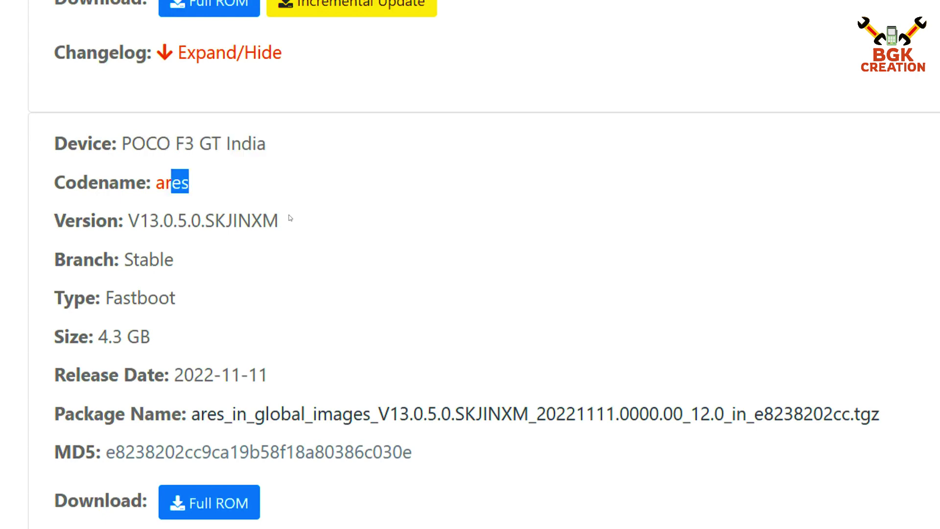
{"action": "left_click_drag", "start_coordinate": [289, 220], "coordinate": [150, 221]}
{"action": "left_click_drag", "start_coordinate": [175, 260], "coordinate": [127, 260]}
{"action": "left_click_drag", "start_coordinate": [176, 297], "coordinate": [114, 298]}
{"action": "scroll", "coordinate": [254, 314], "scroll_direction": "down", "scroll_amount": 2}
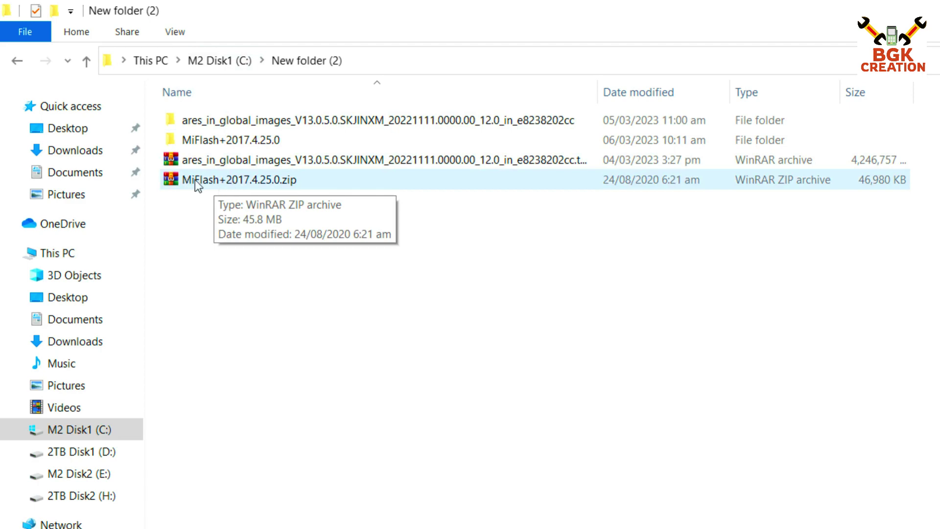
{"action": "left_click", "coordinate": [225, 181]}
{"action": "right_click", "coordinate": [224, 181]}
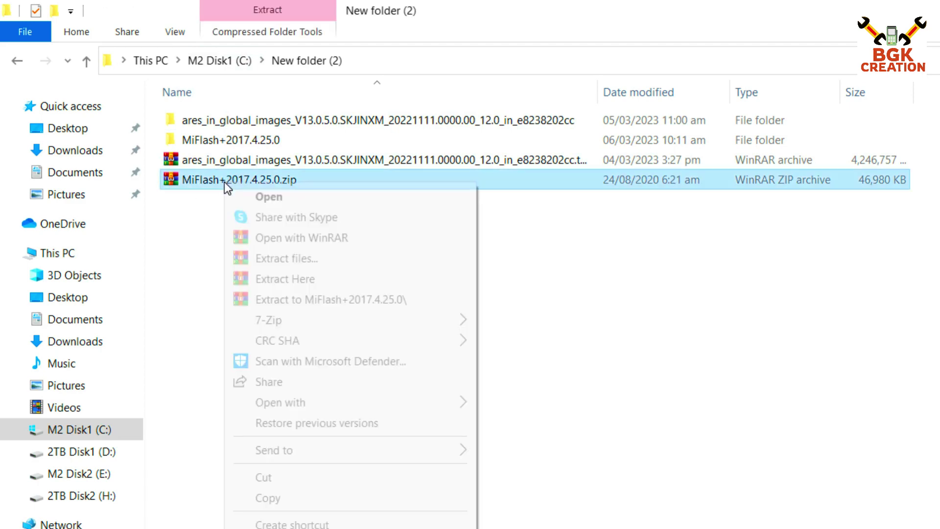
{"action": "left_click", "coordinate": [208, 198]}
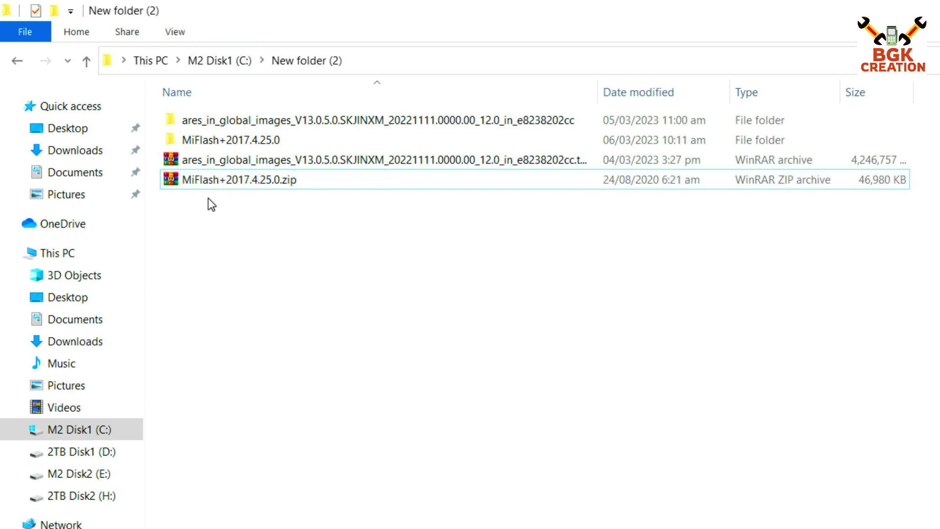
{"action": "double_click", "coordinate": [219, 142]}
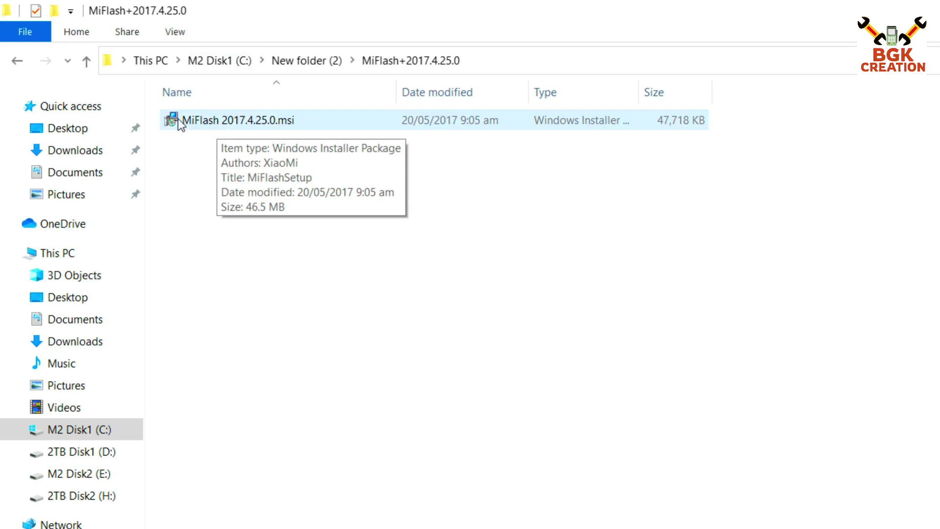
{"action": "left_click", "coordinate": [18, 61]}
{"action": "left_click", "coordinate": [297, 157]}
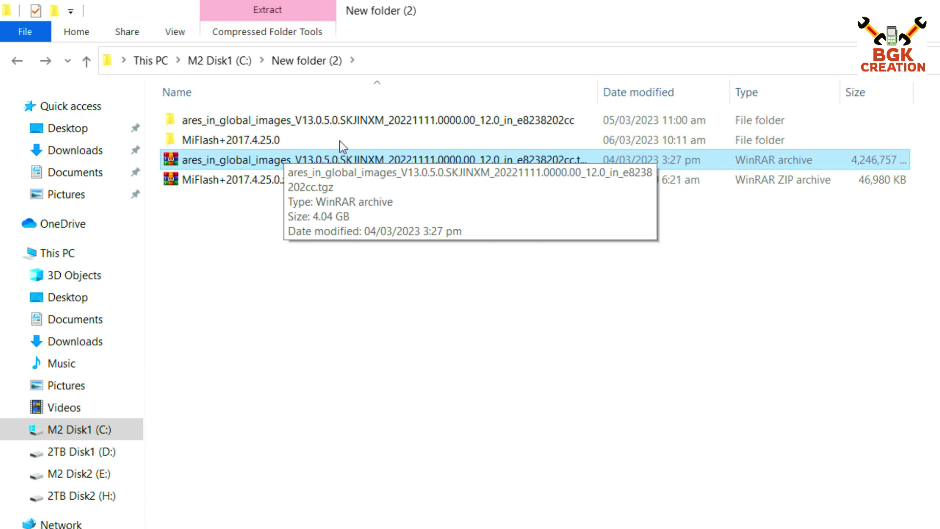
- Check the inner ares_in_global_images ROM folder's flash files, then copy that folder
{"action": "left_click", "coordinate": [333, 121]}
{"action": "double_click", "coordinate": [354, 122]}
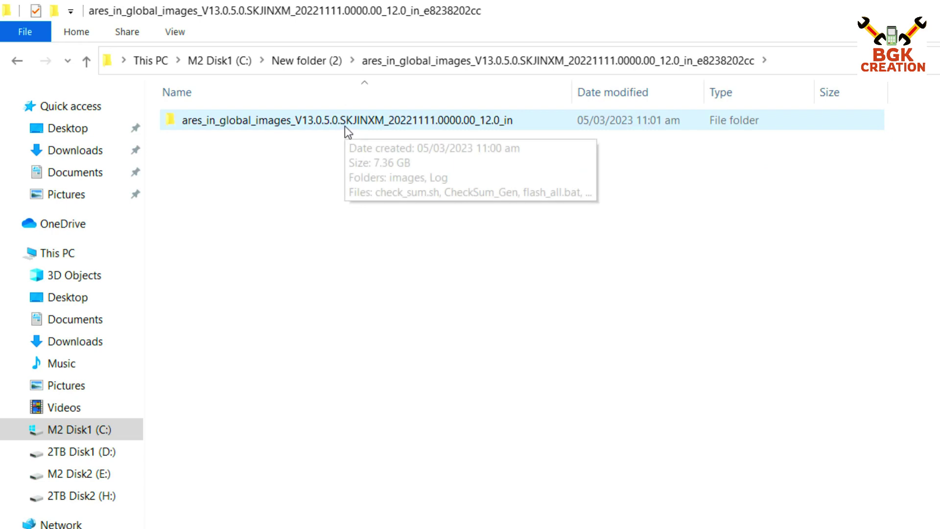
{"action": "double_click", "coordinate": [345, 126]}
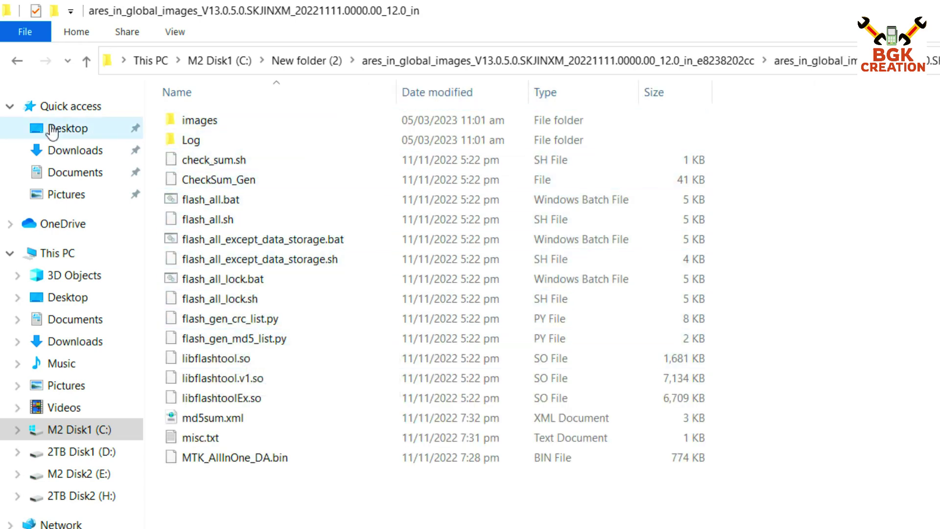
{"action": "left_click", "coordinate": [16, 63]}
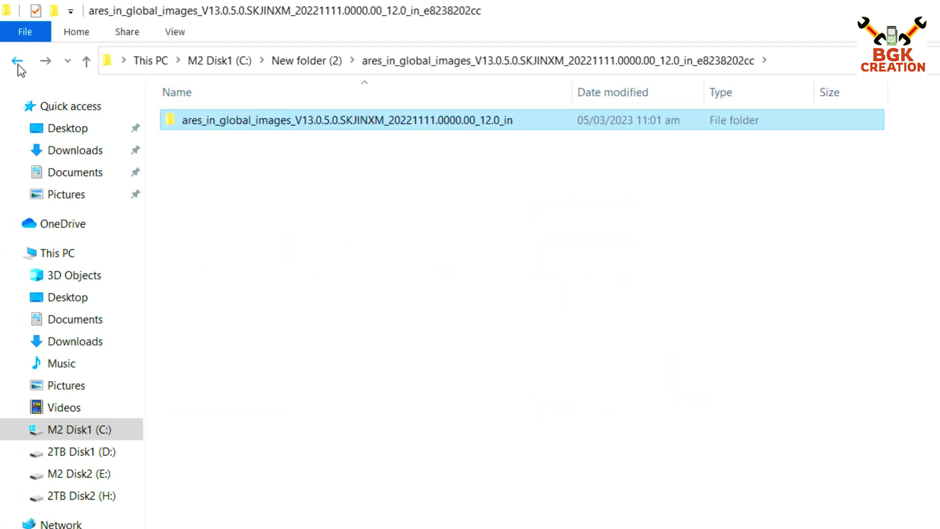
{"action": "right_click", "coordinate": [342, 125]}
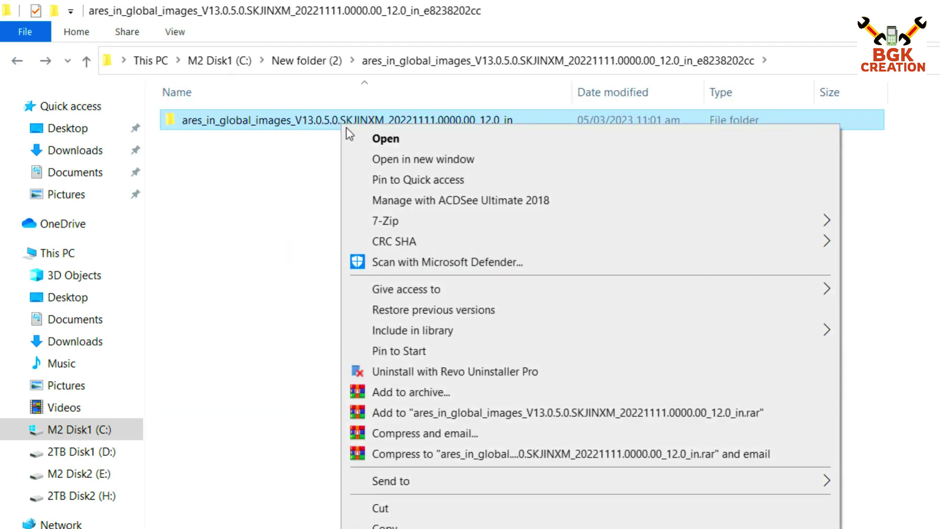
{"action": "left_click", "coordinate": [389, 401]}
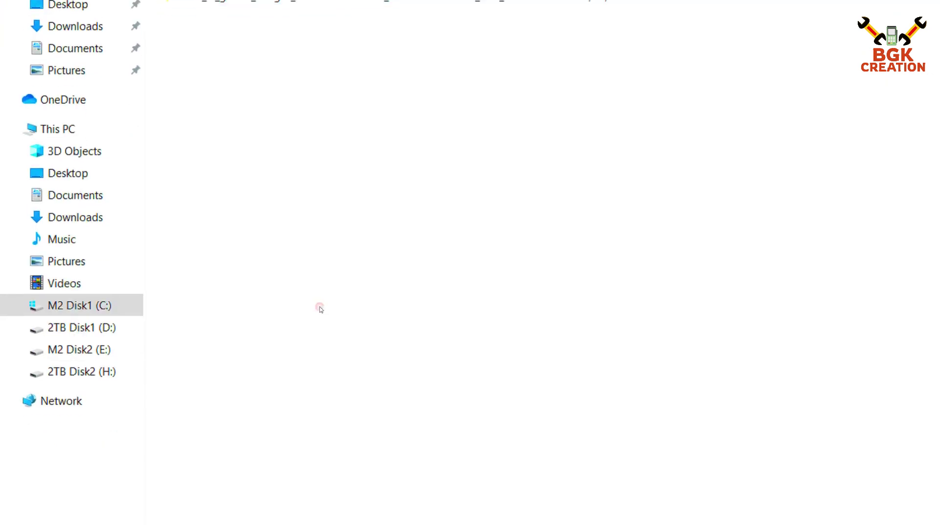
{"action": "left_click", "coordinate": [96, 306]}
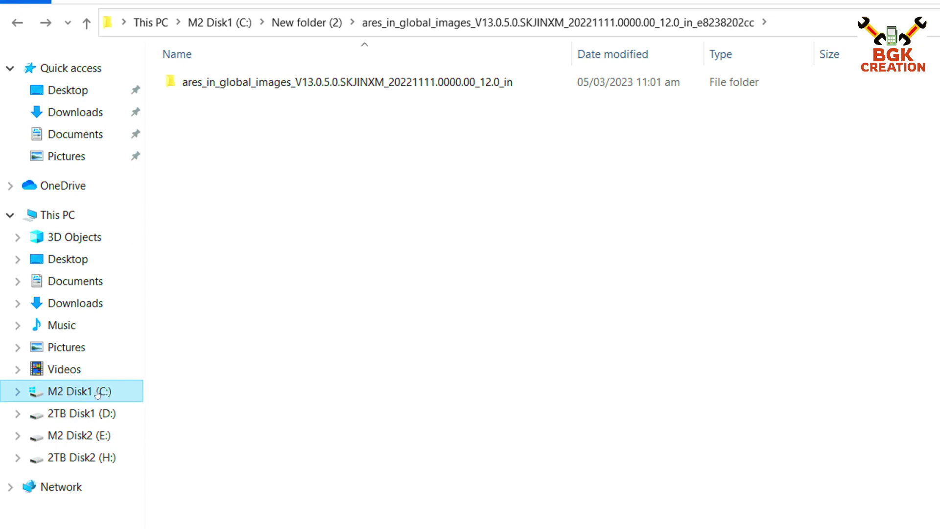
- Refresh the C: drive root and confirm the pasted ares_in_global_images folder holds images, Log and flash scripts
{"action": "left_click", "coordinate": [96, 392]}
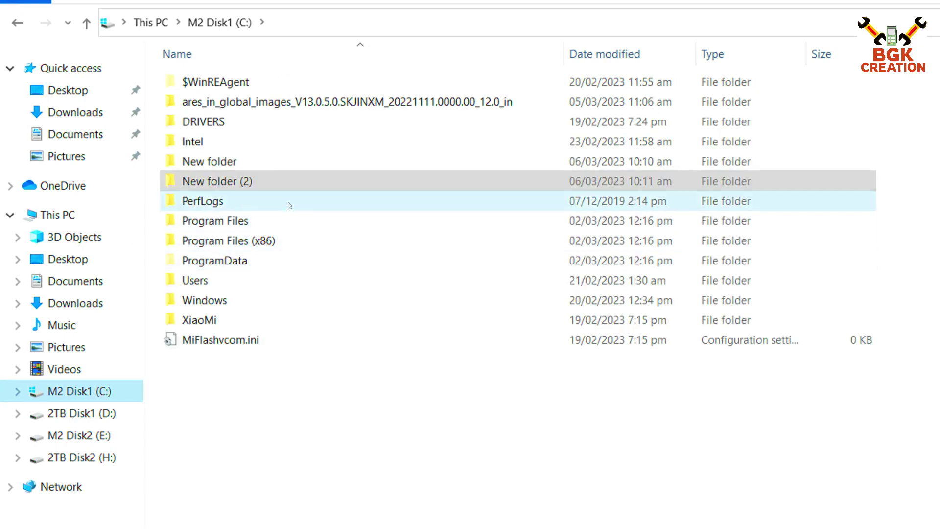
{"action": "mouse_move", "coordinate": [290, 205]}
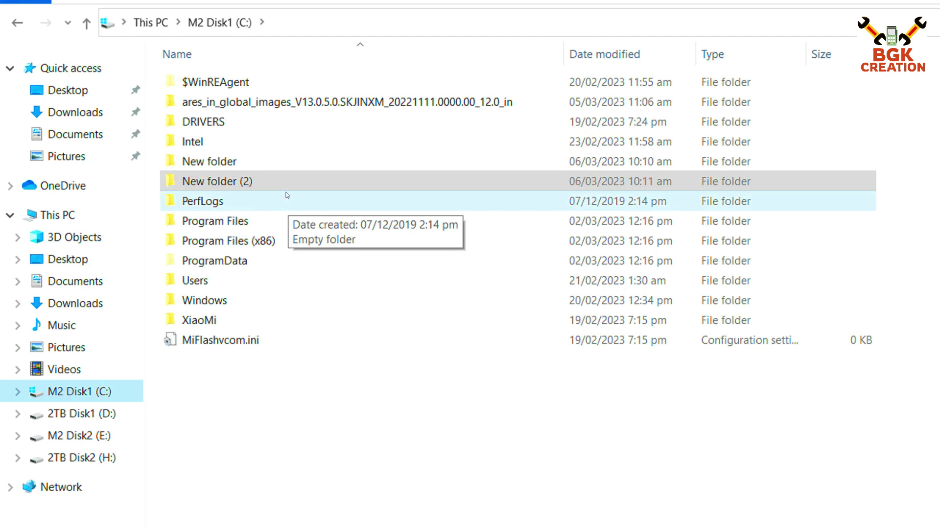
{"action": "right_click", "coordinate": [344, 369]}
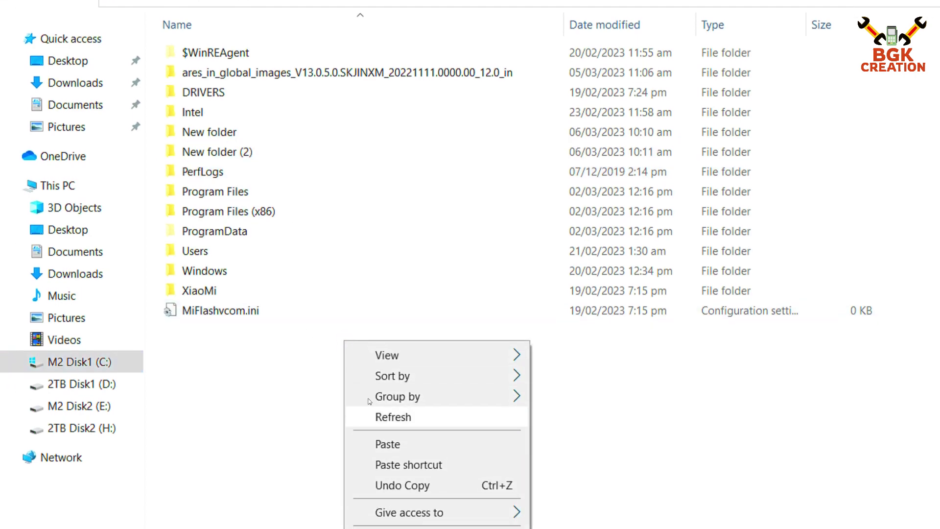
{"action": "left_click", "coordinate": [319, 42]}
{"action": "mouse_move", "coordinate": [327, 140]}
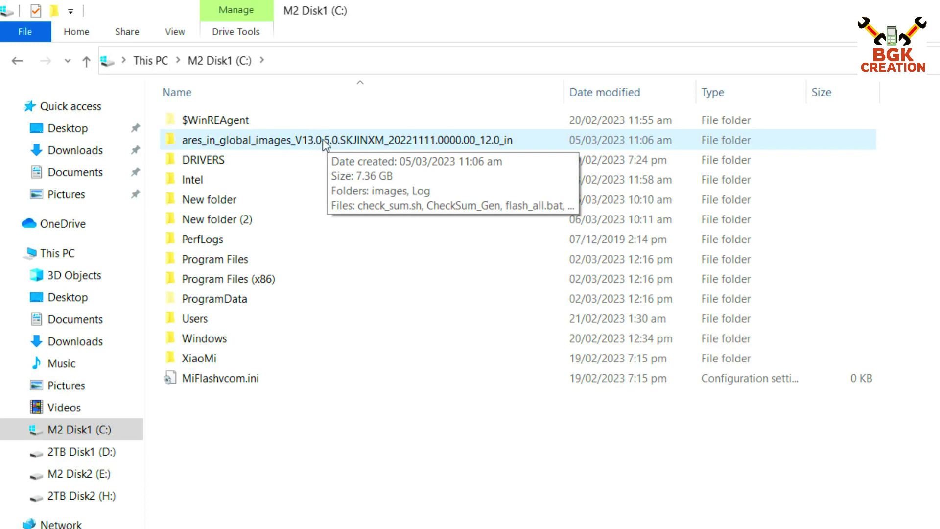
{"action": "left_click", "coordinate": [419, 140]}
{"action": "double_click", "coordinate": [419, 140]}
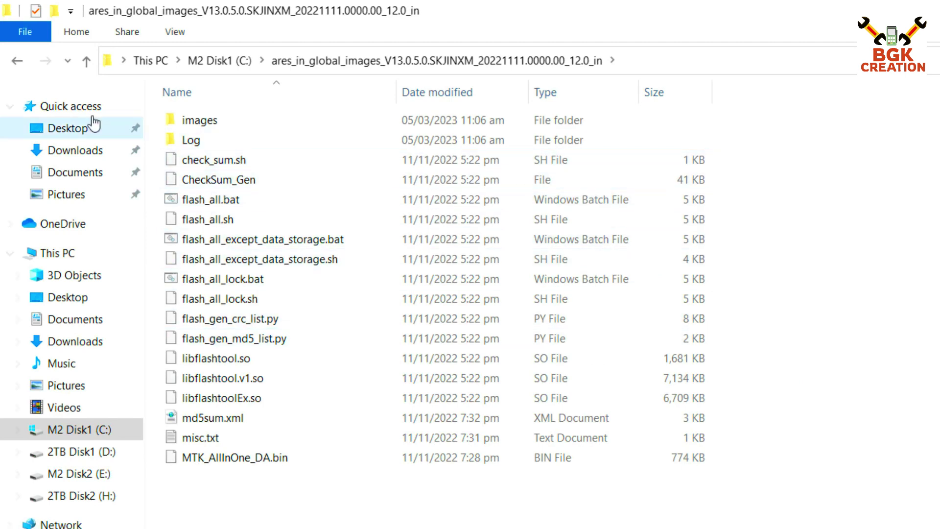
{"action": "left_click", "coordinate": [17, 62]}
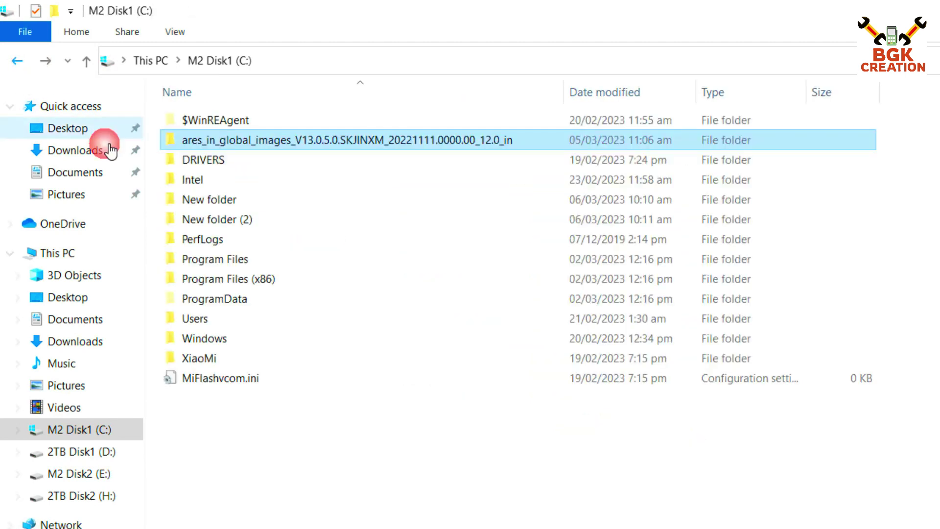
{"action": "left_click", "coordinate": [394, 141]}
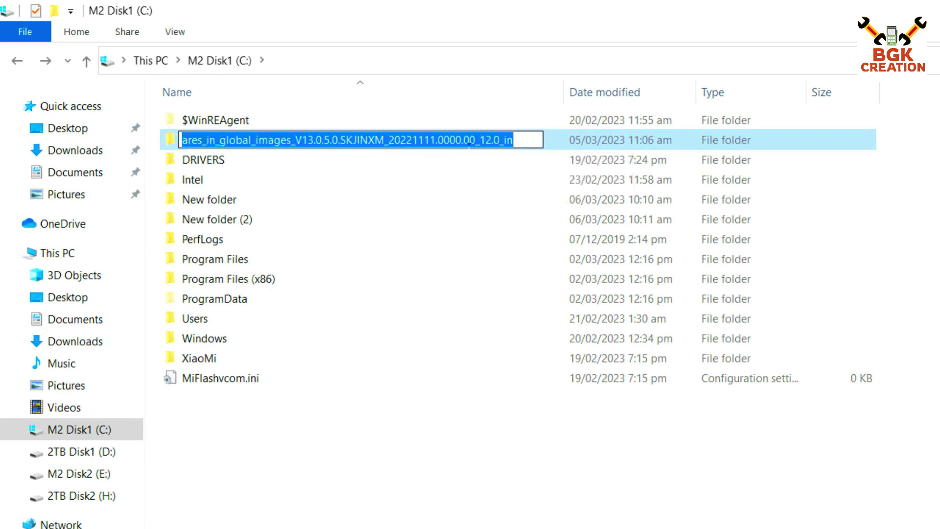
- Delete the date suffix to rename the folder ares_in_global_images_V13.0.5.0.SKJINXM, then minimize File Explorer
{"action": "left_click", "coordinate": [525, 145]}
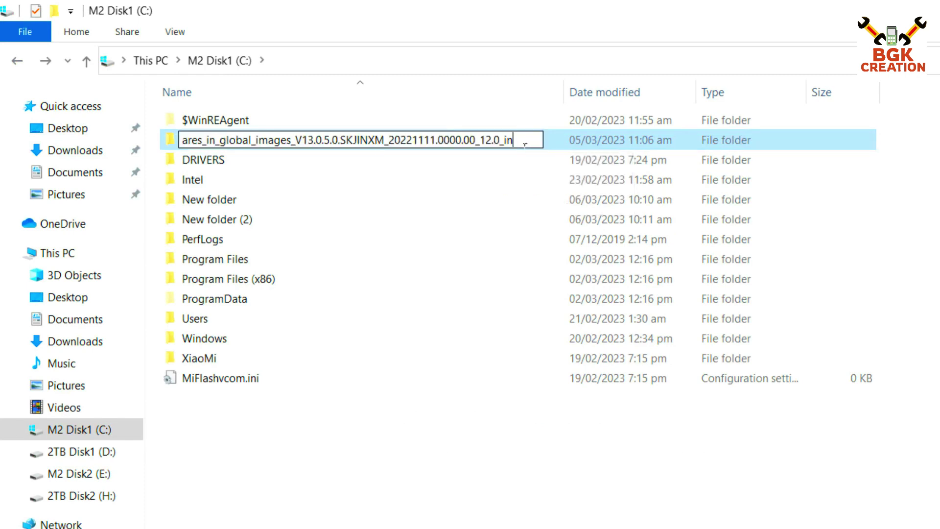
{"action": "key", "text": "BackSpace"}
{"action": "key", "text": "BackSpace"}
{"action": "key", "text": "BackSpace"}
{"action": "key", "text": "BackSpace"}
{"action": "key", "text": "BackSpace"}
{"action": "key", "text": "BackSpace"}
{"action": "key", "text": "BackSpace"}
{"action": "key", "text": "BackSpace"}
{"action": "key", "text": "BackSpace"}
{"action": "key", "text": "BackSpace"}
{"action": "key", "text": "BackSpace"}
{"action": "key", "text": "BackSpace"}
{"action": "key", "text": "BackSpace"}
{"action": "key", "text": "BackSpace"}
{"action": "key", "text": "BackSpace"}
{"action": "key", "text": "BackSpace"}
{"action": "key", "text": "BackSpace"}
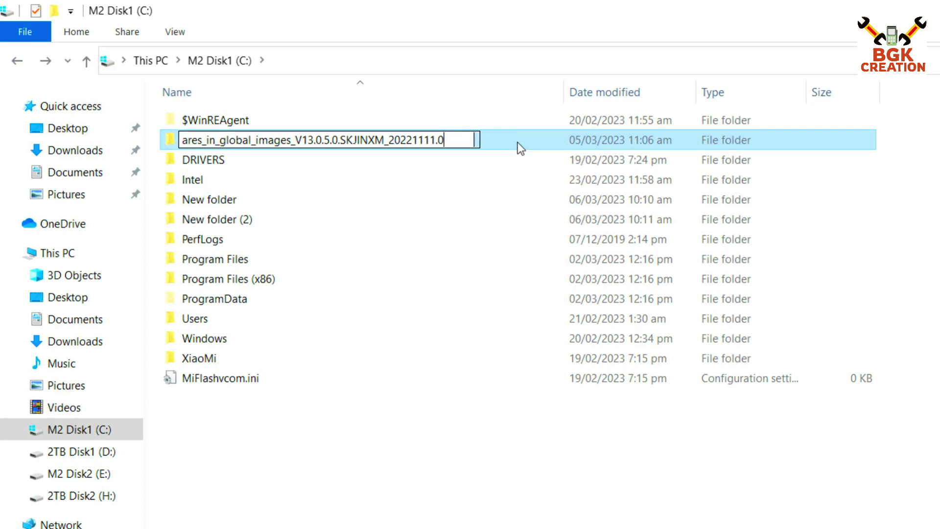
{"action": "key", "text": "BackSpace"}
{"action": "key", "text": "BackSpace"}
{"action": "key", "text": "BackSpace"}
{"action": "key", "text": "BackSpace"}
{"action": "key", "text": "BackSpace"}
{"action": "key", "text": "BackSpace"}
{"action": "key", "text": "BackSpace"}
{"action": "key", "text": "BackSpace"}
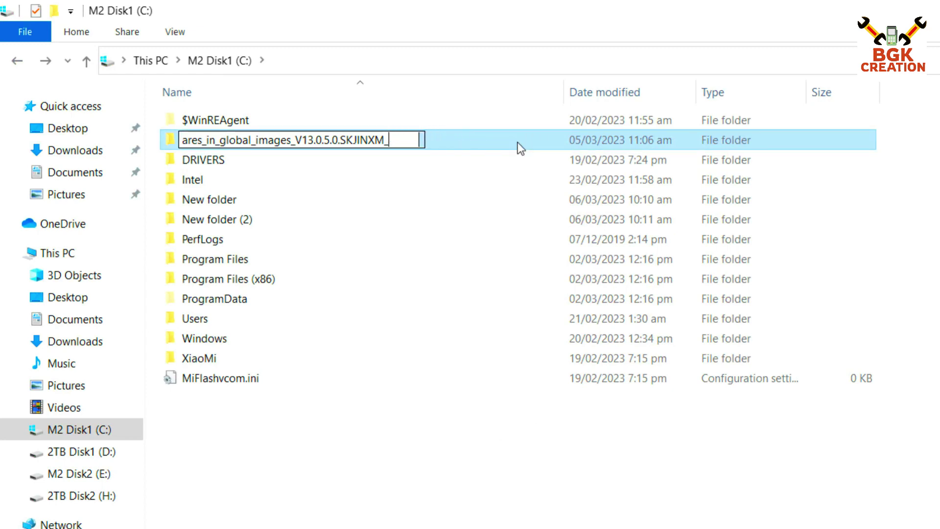
{"action": "key", "text": "Return"}
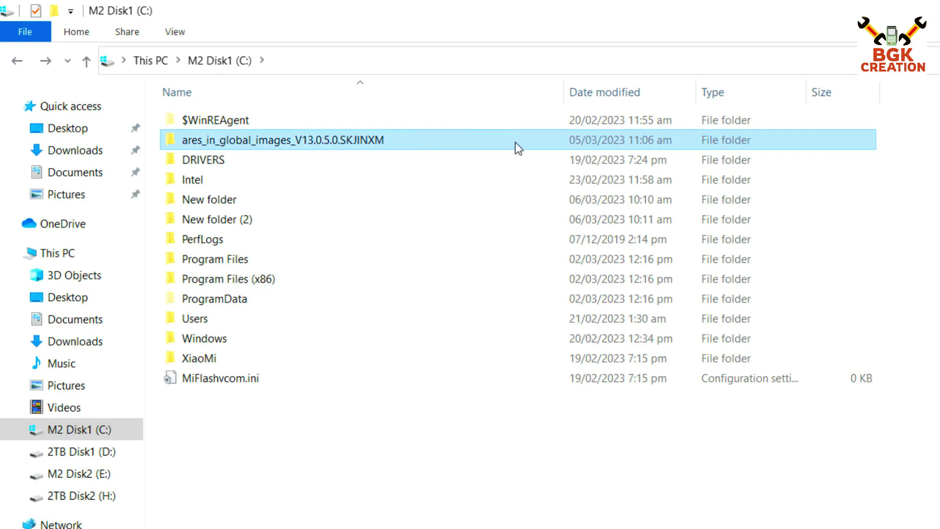
{"action": "left_click", "coordinate": [833, 9]}
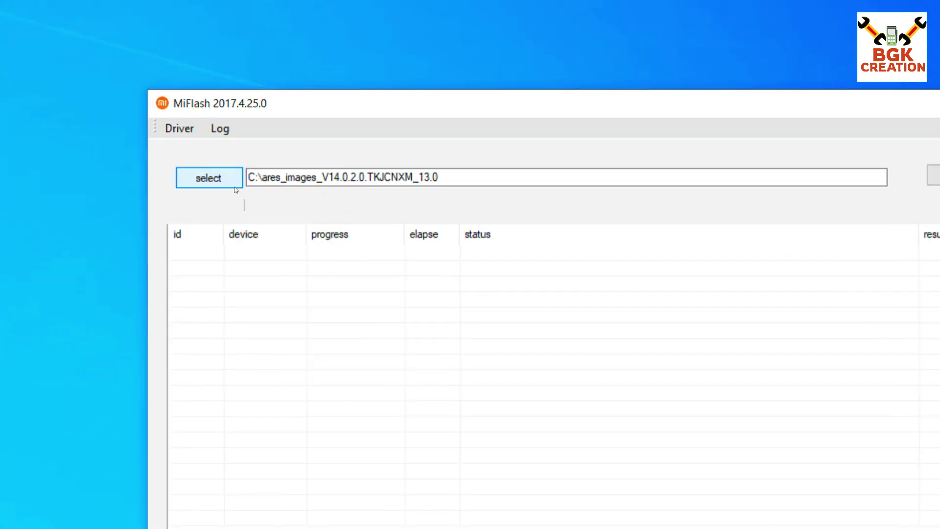
- Set MiFlash's flash path to C:\ares_in_global_images_V13.0.5.0.SKJINXM
{"action": "left_click", "coordinate": [235, 186]}
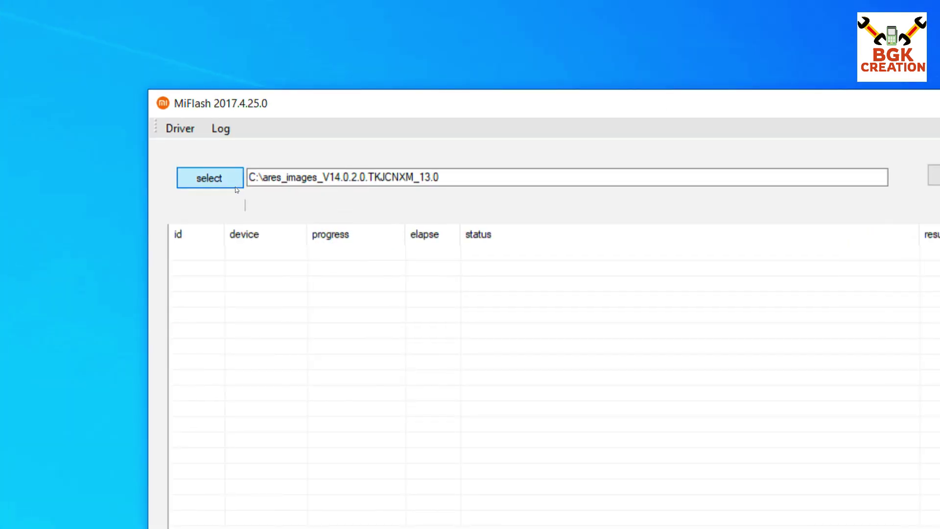
{"action": "left_click_drag", "start_coordinate": [592, 375], "coordinate": [343, 88]}
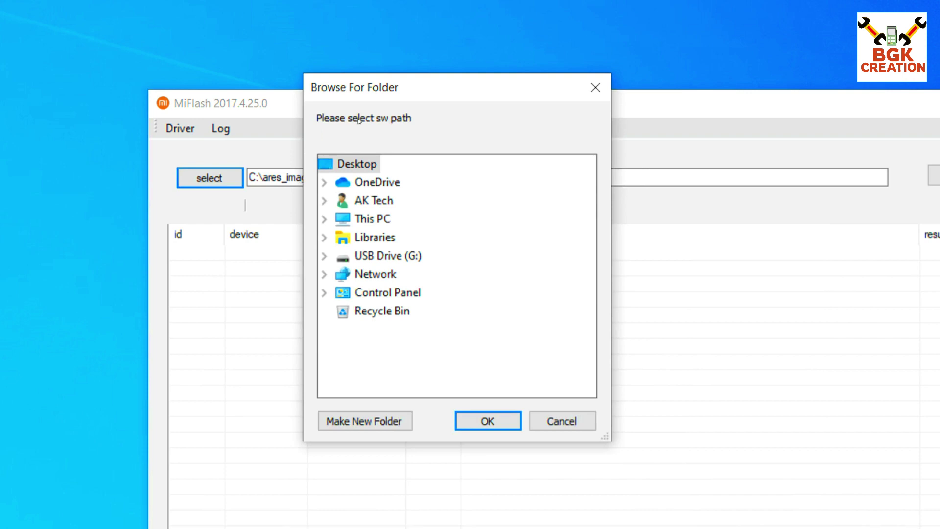
{"action": "left_click", "coordinate": [381, 226]}
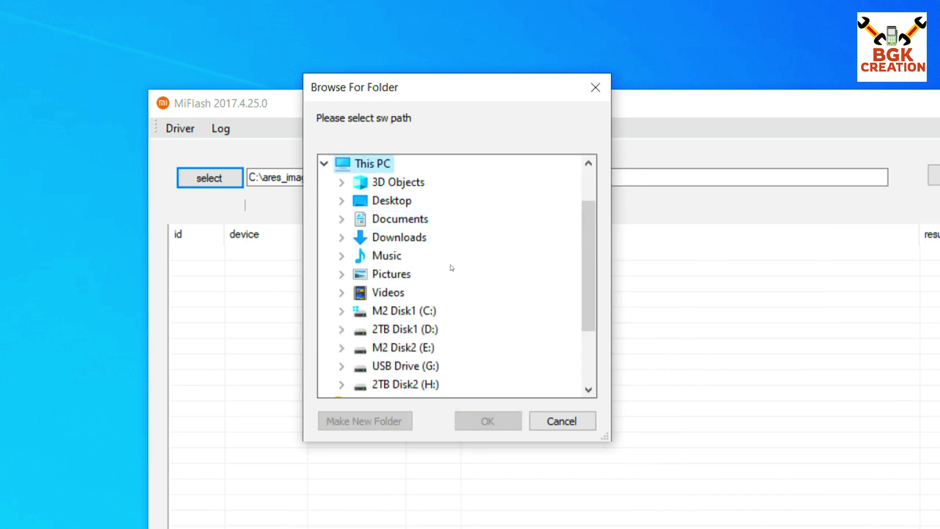
{"action": "scroll", "coordinate": [451, 266], "scroll_direction": "down", "scroll_amount": 1}
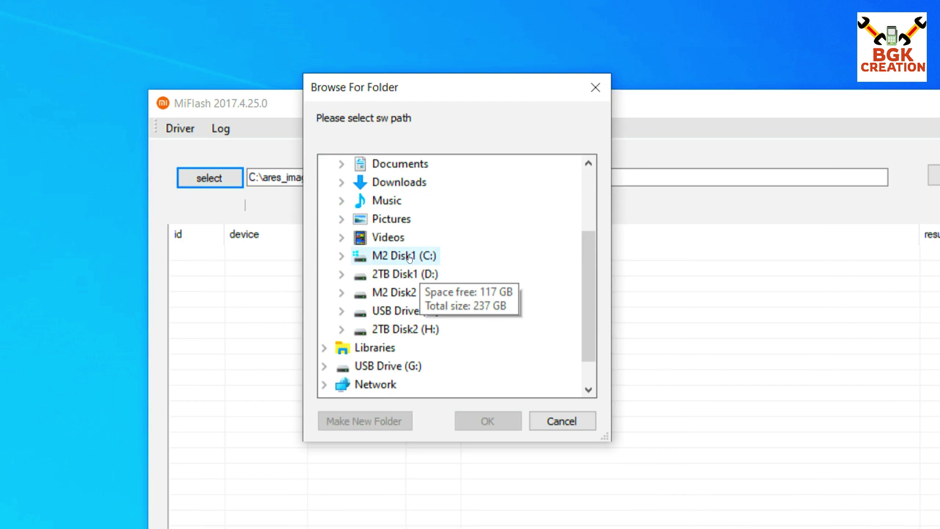
{"action": "left_click", "coordinate": [410, 256]}
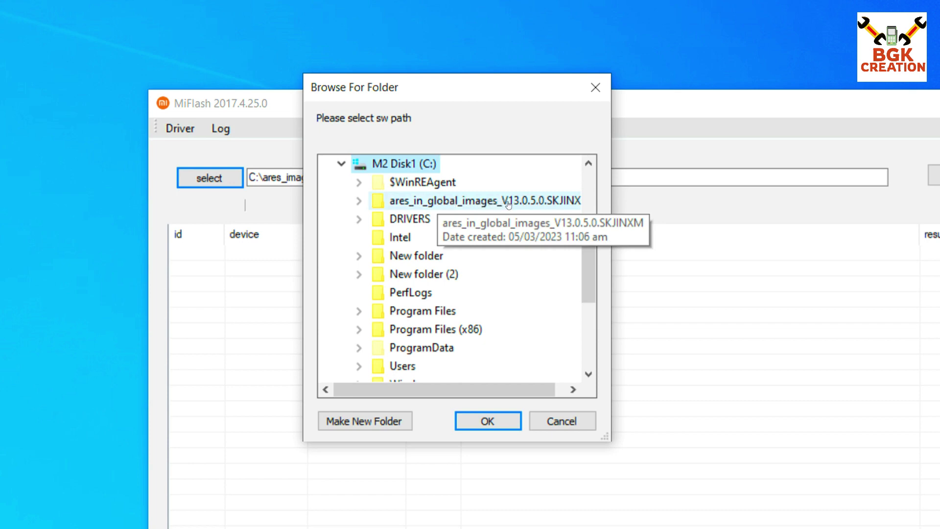
{"action": "left_click", "coordinate": [537, 202]}
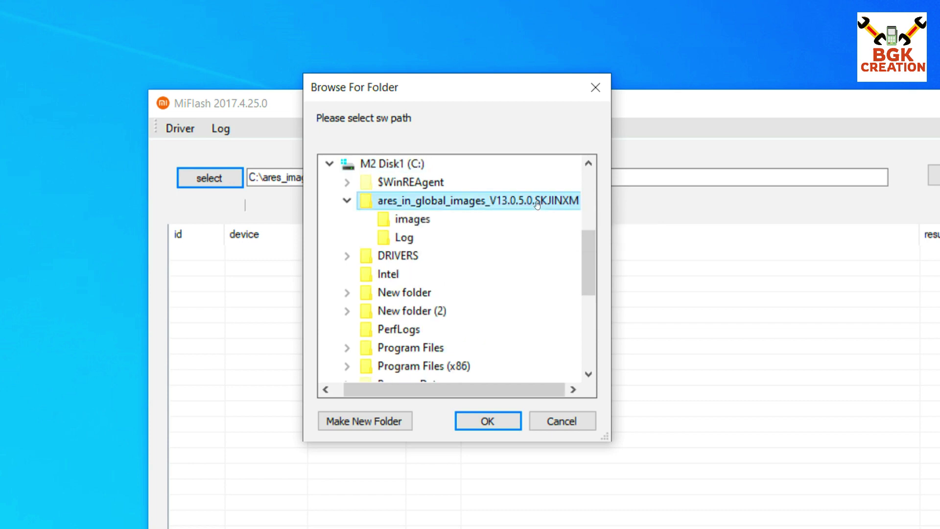
{"action": "left_click", "coordinate": [488, 421]}
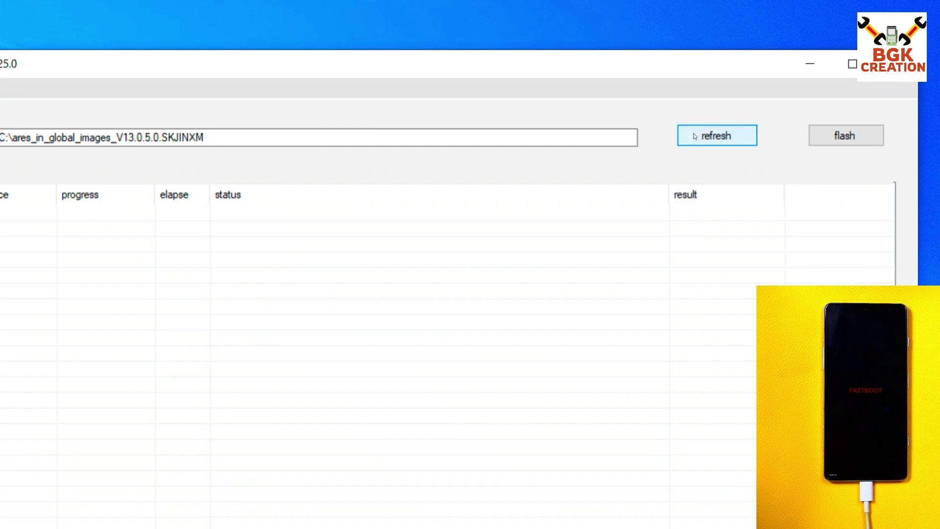
- Refresh MiFlash so the USB-connected phone in fastboot mode appears in the device table
{"action": "left_click", "coordinate": [695, 136]}
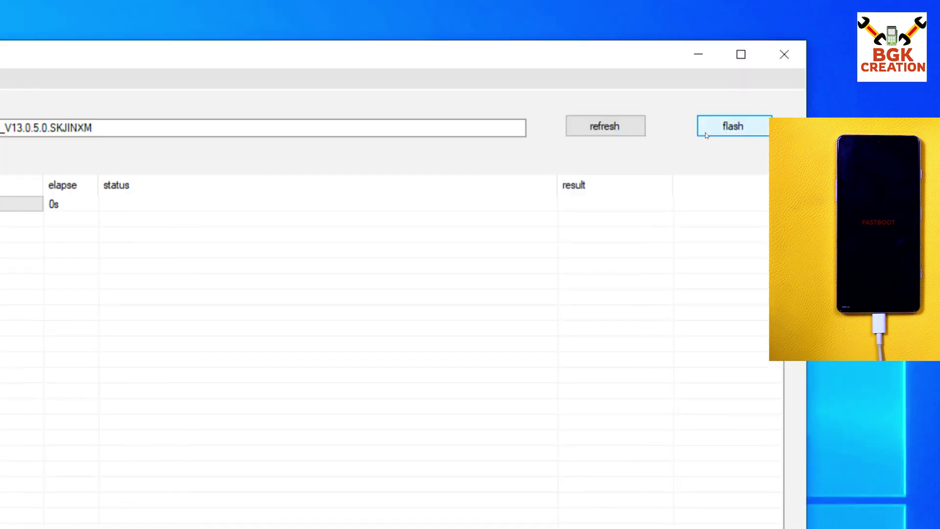
- Flash the ROM with clean all and lock until the result reads success, then close MiFlash
{"action": "left_click", "coordinate": [705, 133]}
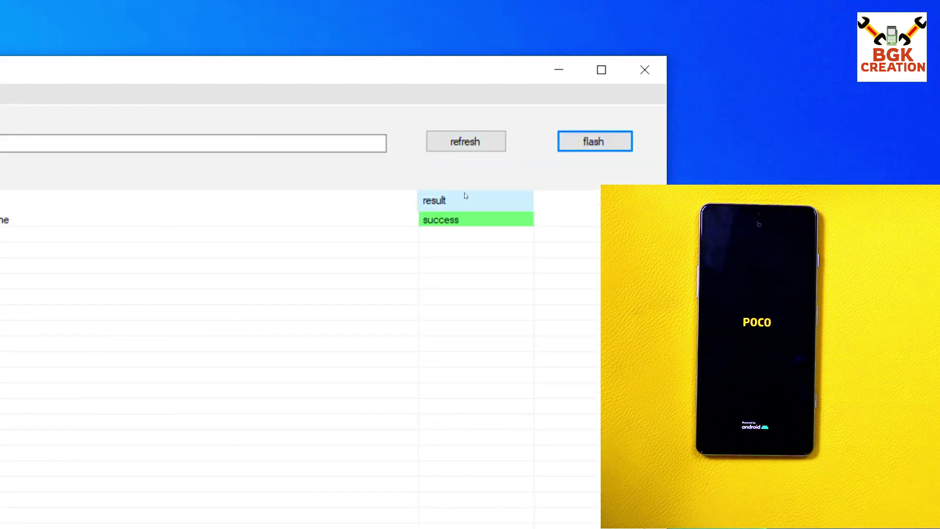
{"action": "left_click", "coordinate": [459, 139]}
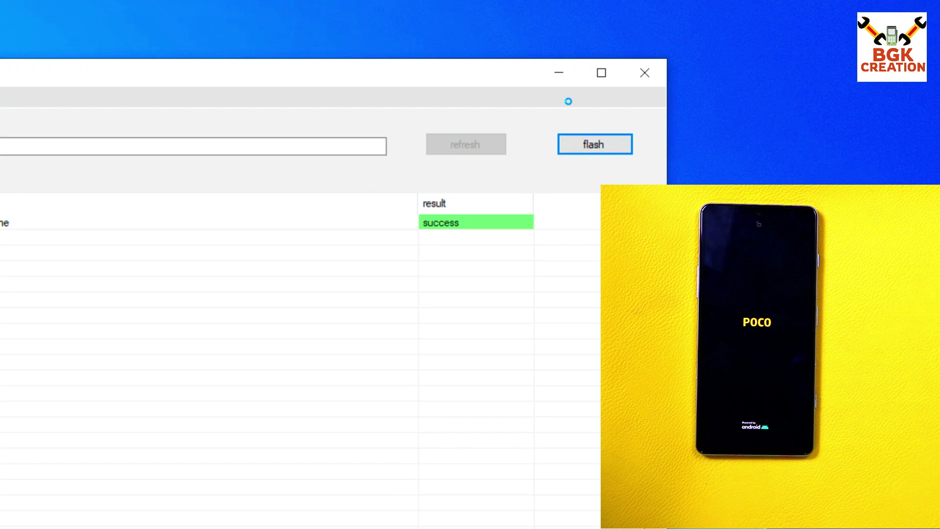
{"action": "left_click", "coordinate": [653, 110]}
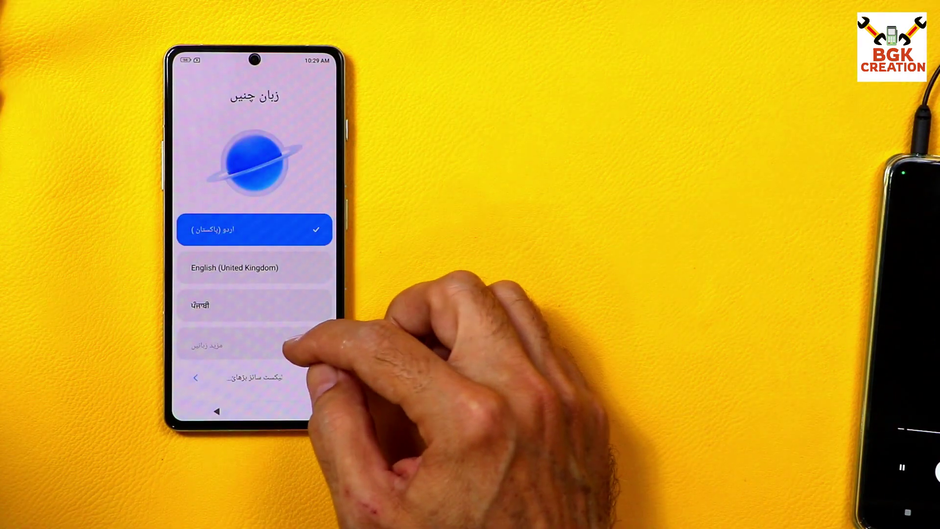
- Scroll the first-setup language list and select the phone's language
{"action": "left_click_drag", "start_coordinate": [293, 343], "coordinate": [294, 284]}
{"action": "left_click_drag", "start_coordinate": [303, 333], "coordinate": [343, 274]}
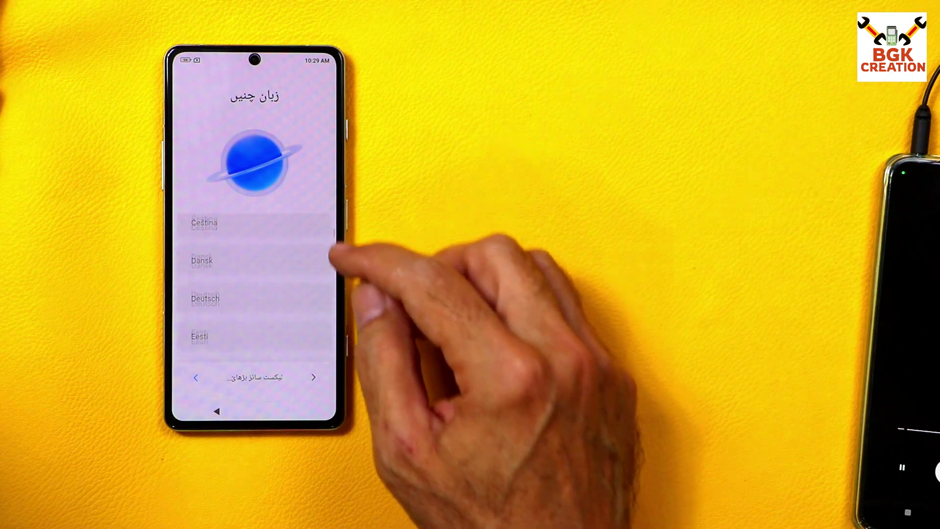
{"action": "left_click_drag", "start_coordinate": [305, 338], "coordinate": [298, 274]}
{"action": "left_click_drag", "start_coordinate": [315, 321], "coordinate": [315, 254]}
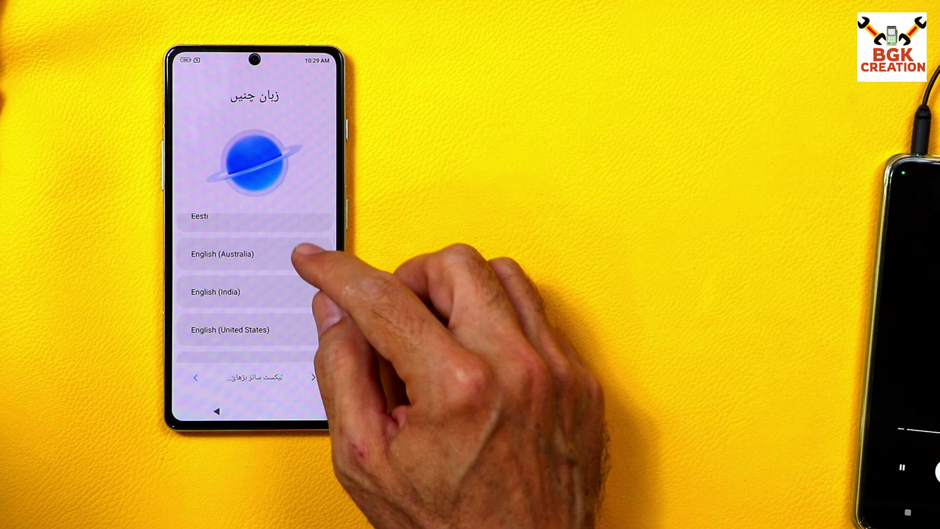
{"action": "left_click_drag", "start_coordinate": [299, 319], "coordinate": [308, 349]}
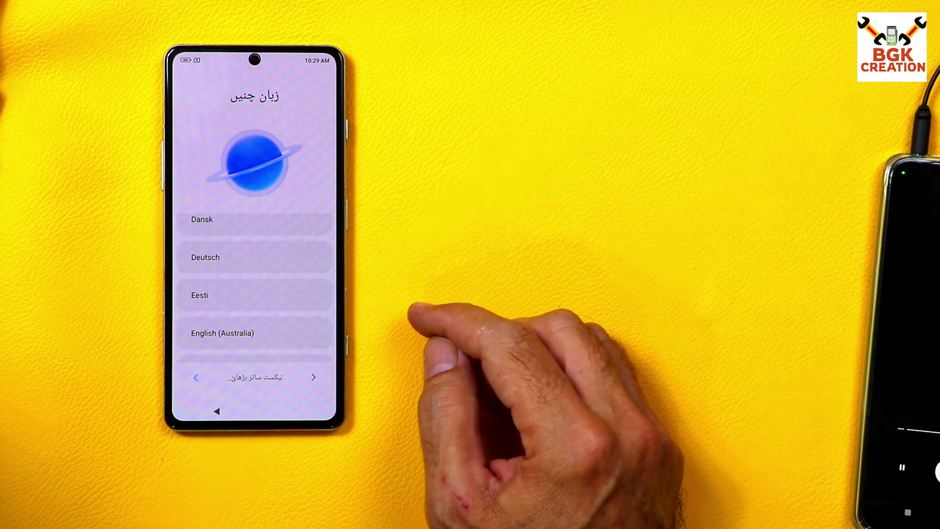
{"action": "left_click", "coordinate": [289, 281]}
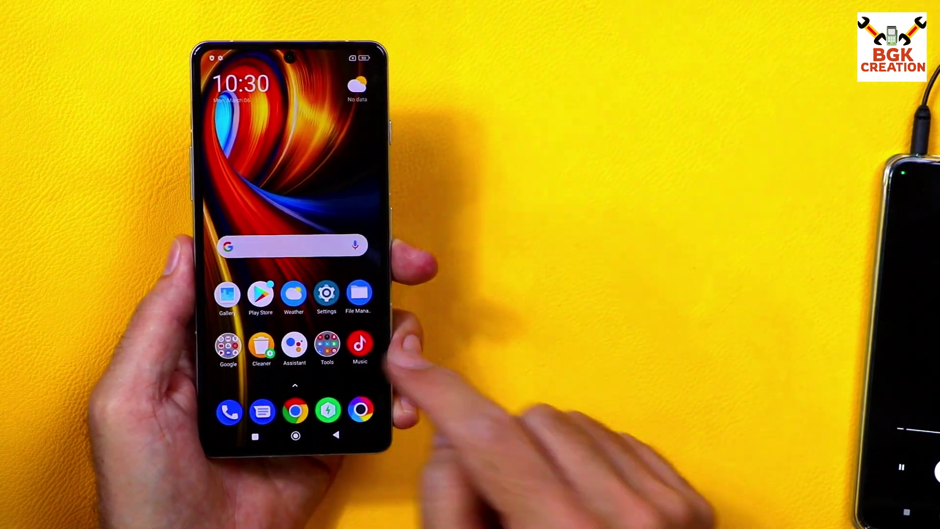
- Change the device name under Settings > About phone from Redmi K40 Gaming to POCO F3 GT
{"action": "left_click", "coordinate": [327, 293]}
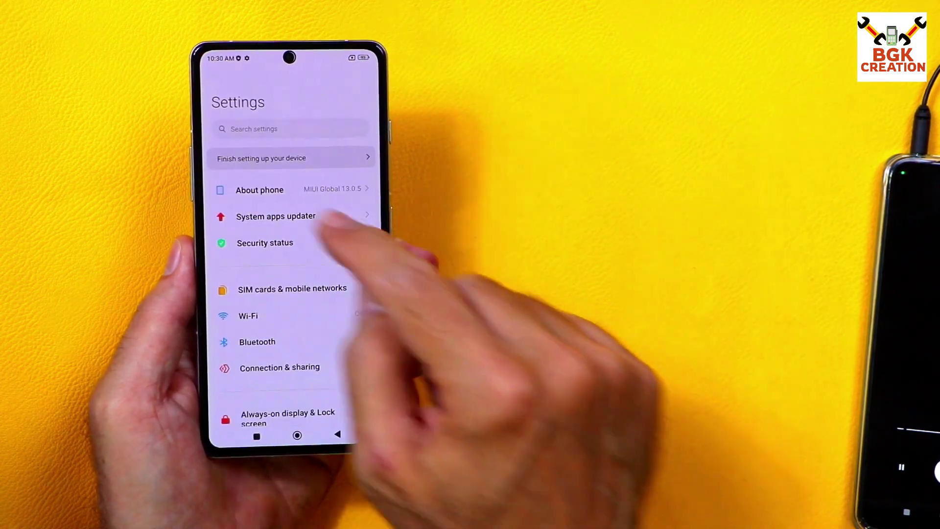
{"action": "left_click", "coordinate": [244, 188]}
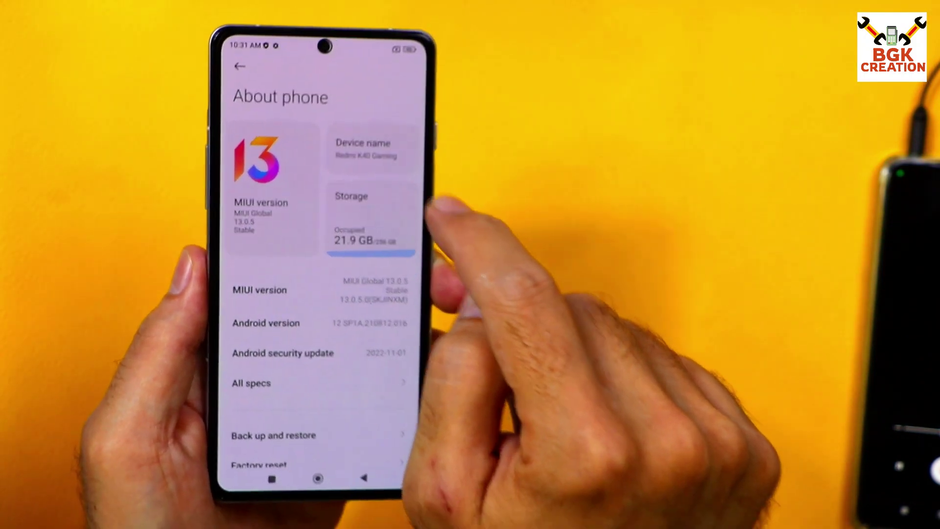
{"action": "left_click", "coordinate": [350, 174]}
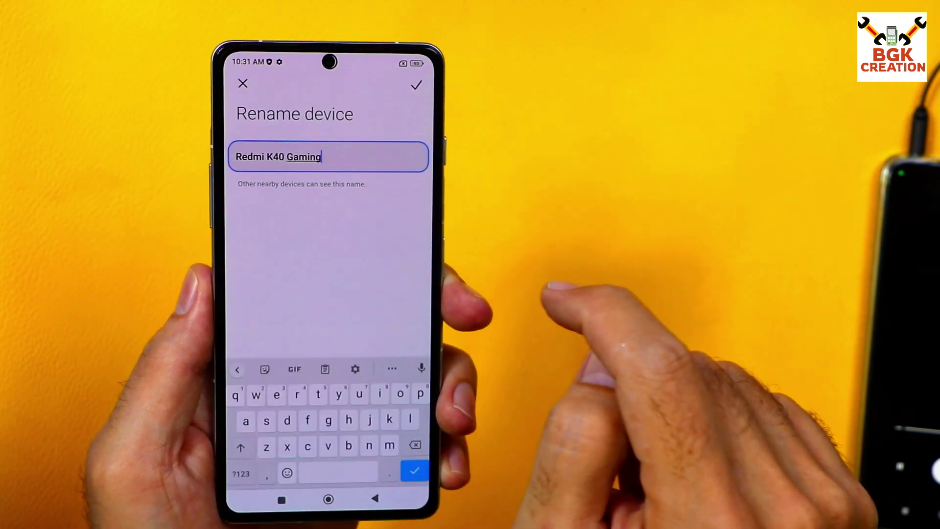
{"action": "left_click", "coordinate": [404, 437]}
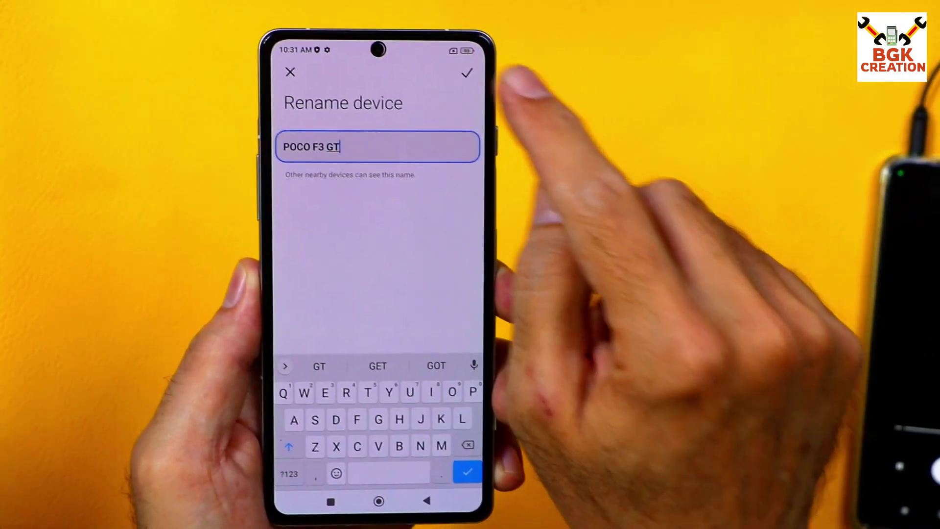
{"action": "left_click", "coordinate": [460, 66]}
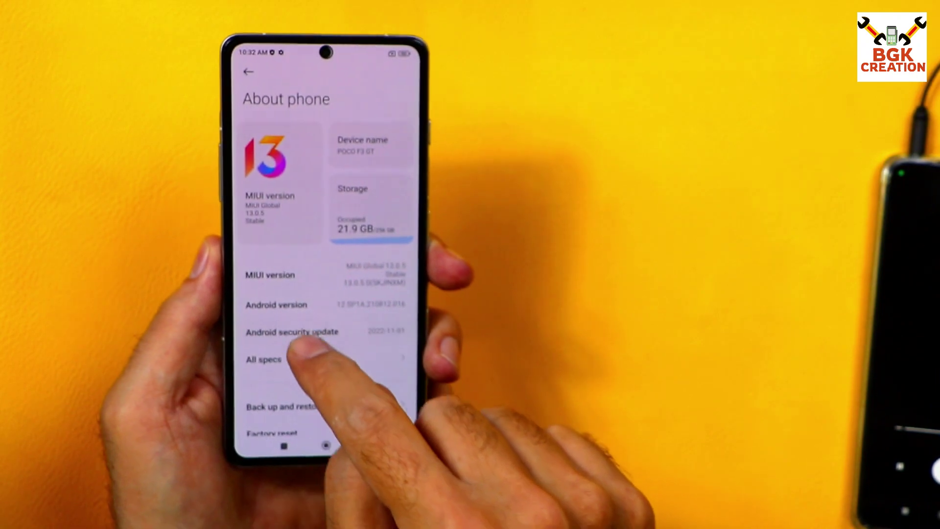
- View the phone's All specs page, then go back home and launch the Camera app
{"action": "left_click", "coordinate": [267, 359]}
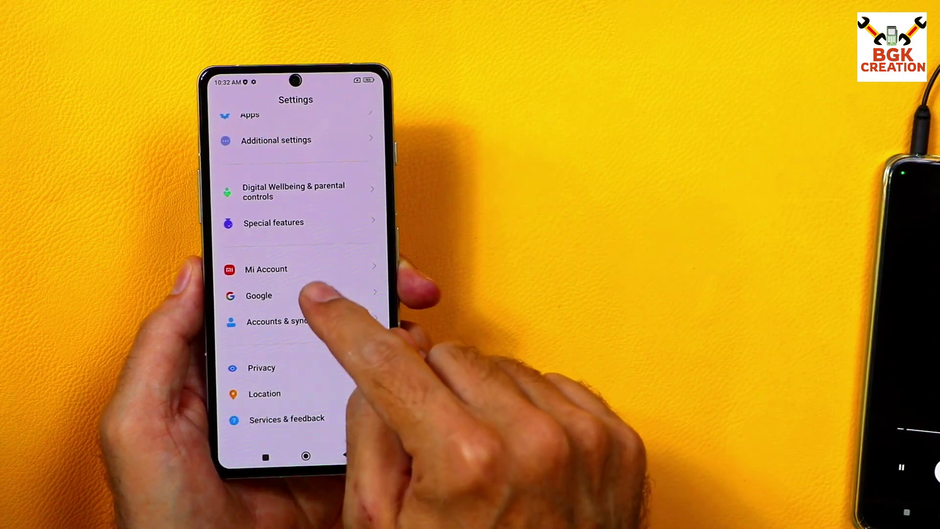
{"action": "left_click", "coordinate": [345, 454]}
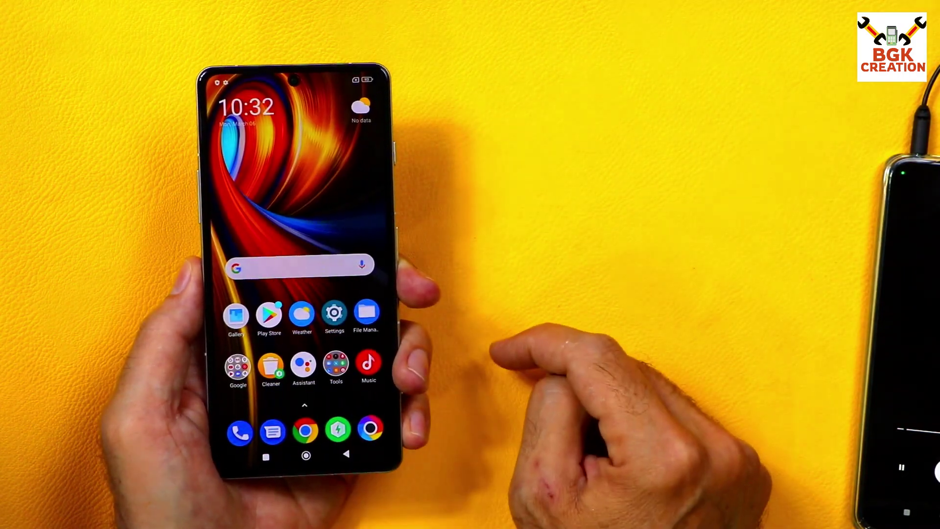
{"action": "left_click", "coordinate": [369, 426]}
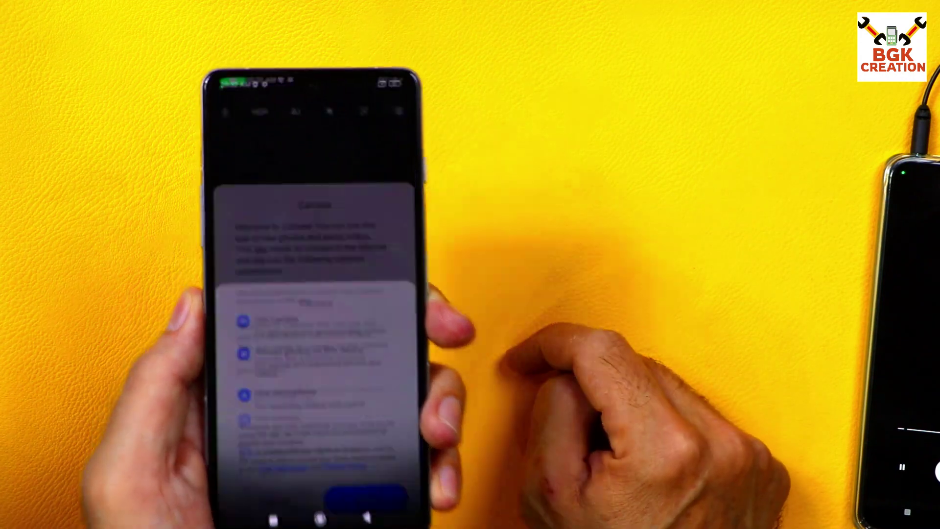